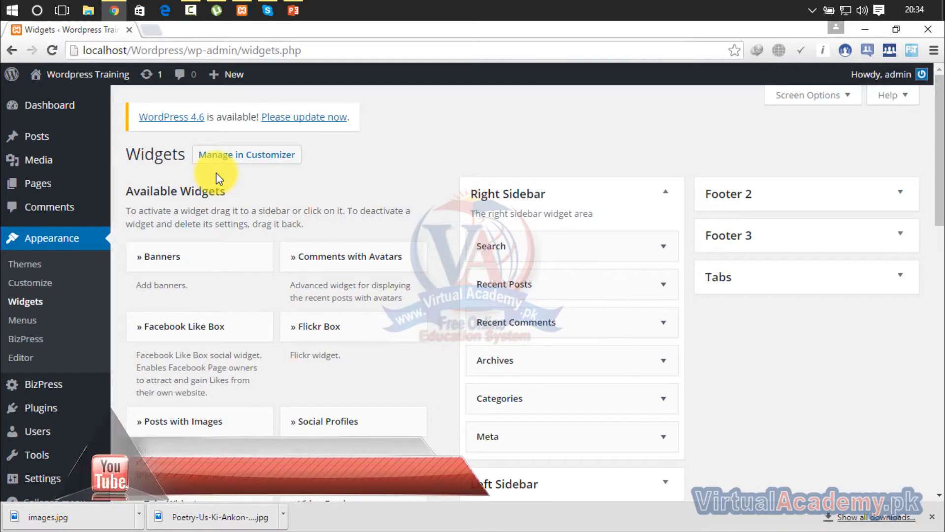
Open the Wordpress Training site in a new browser tab and examine the widgets in its sidebar.
mouse_move(74, 76)
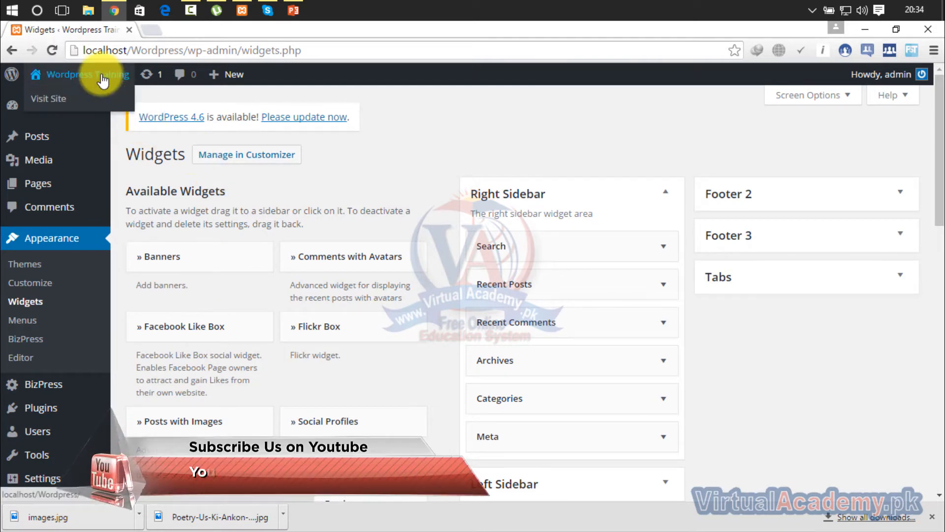
left_click(82, 108)
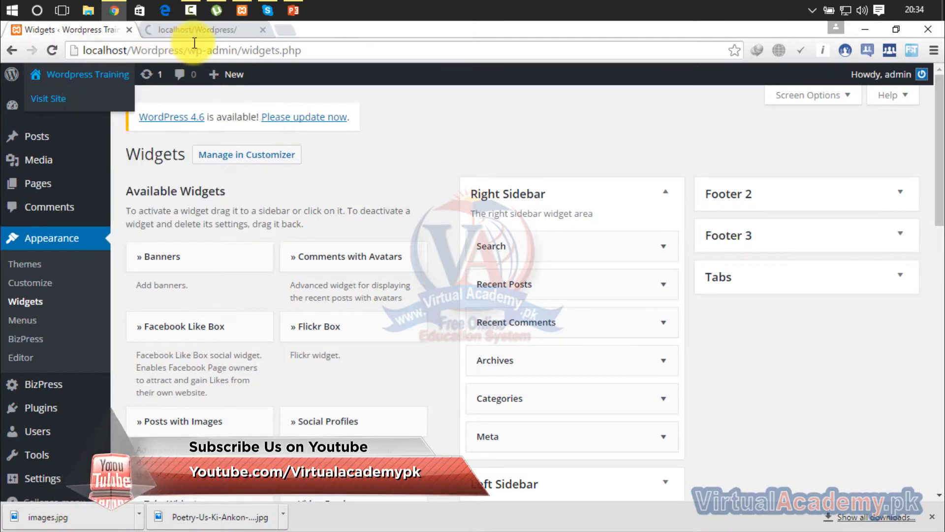
left_click(215, 30)
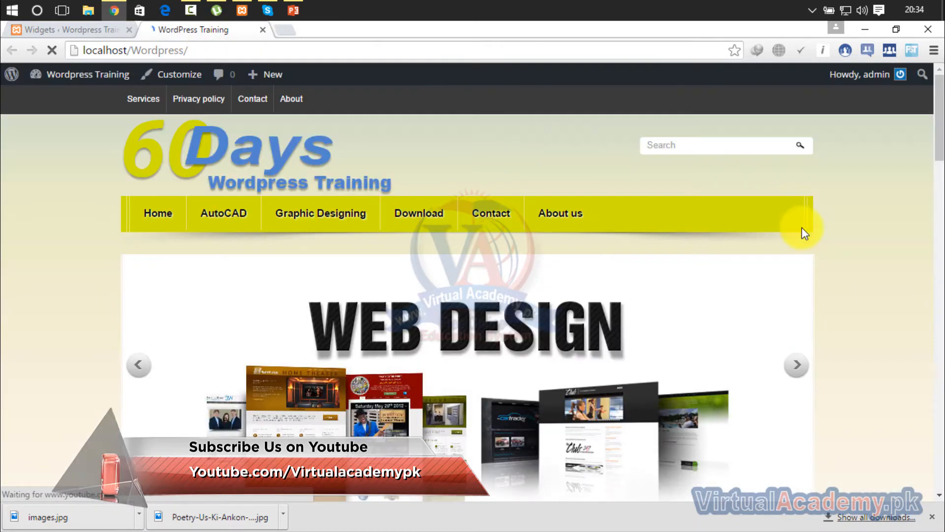
left_click_drag(940, 137, 938, 236)
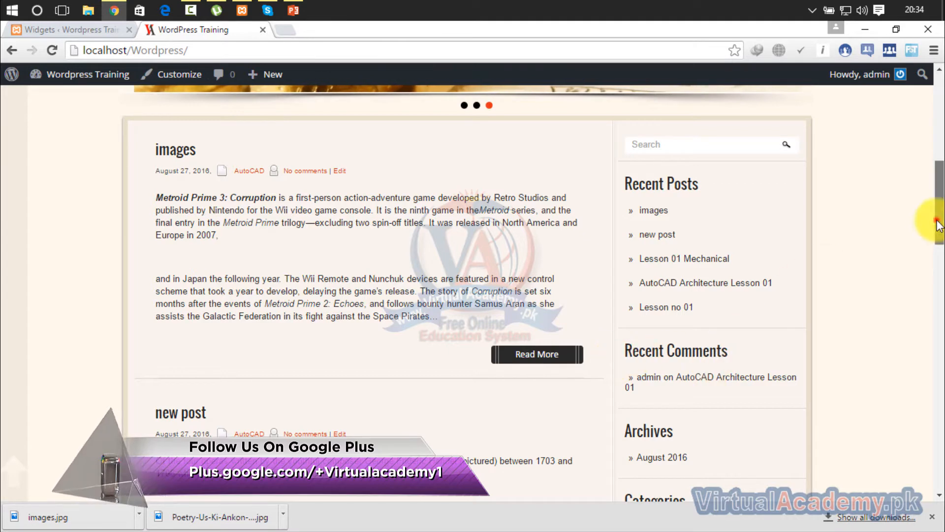
scroll(929, 222, "down", 5)
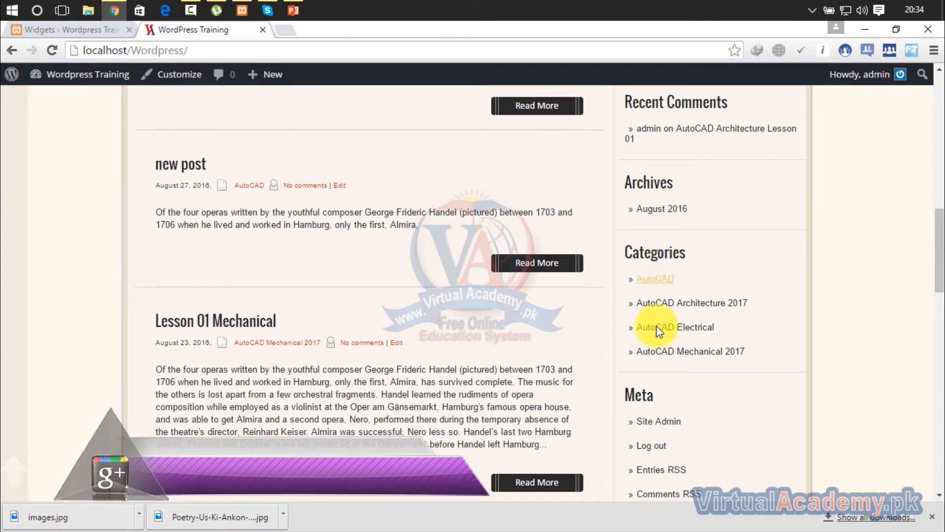
left_click_drag(938, 263, 939, 240)
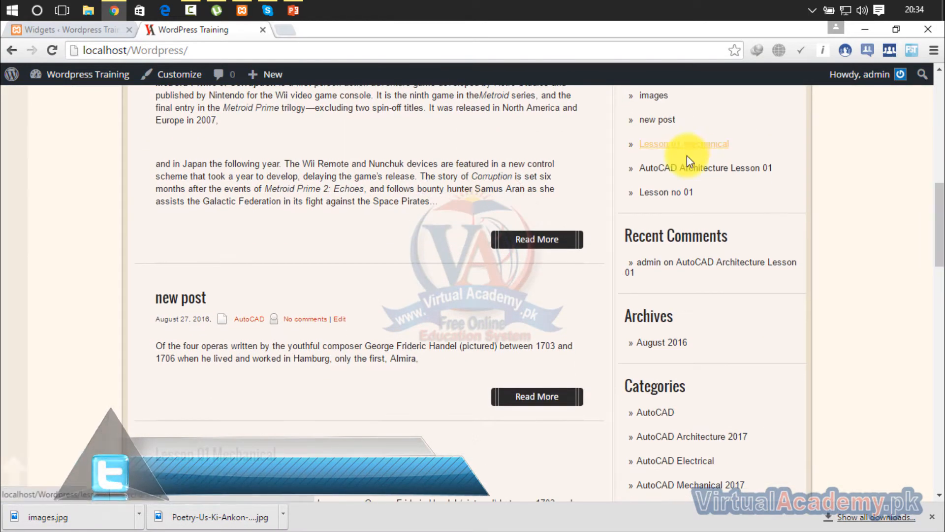
left_click_drag(939, 287, 938, 219)
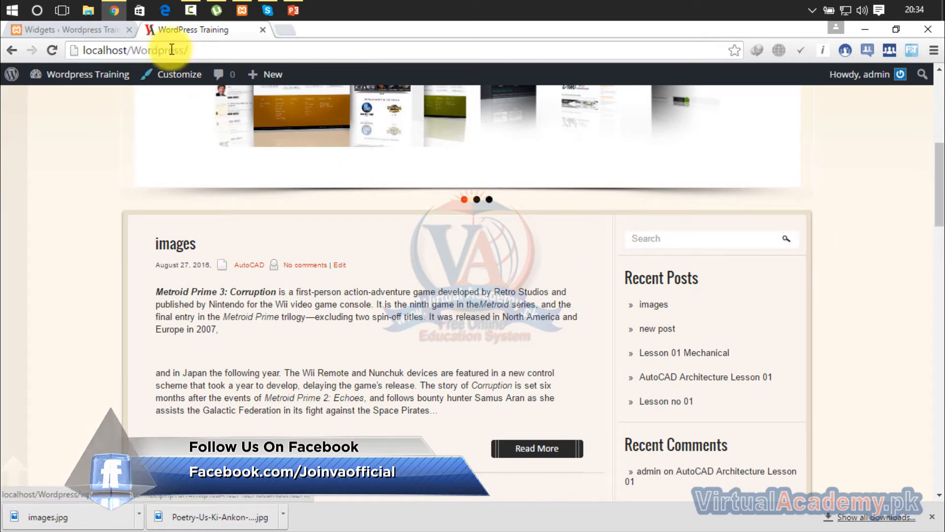
Return to the Widgets admin page, manage the widgets in the Customizer, and bring the previewed page's footer into view.
left_click(110, 35)
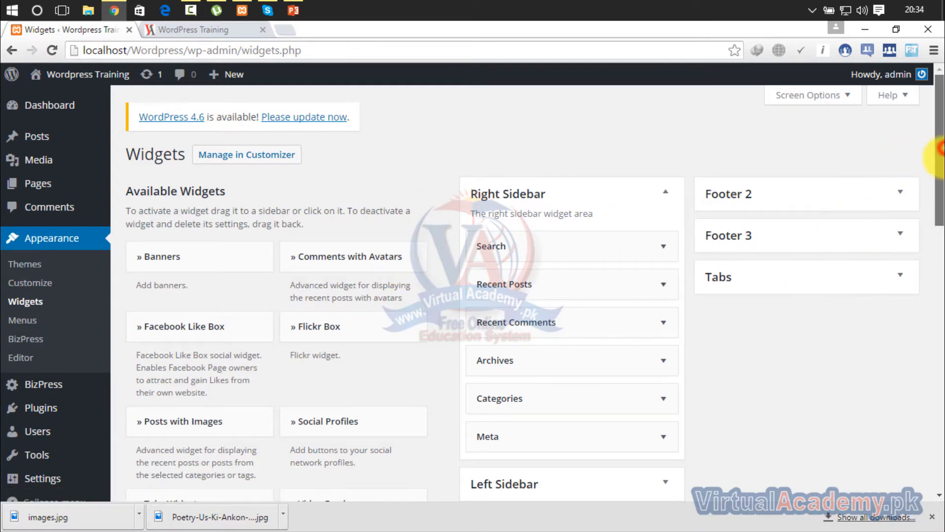
mouse_move(940, 147)
left_mouse_down()
mouse_move(940, 286)
mouse_move(943, 135)
left_mouse_up()
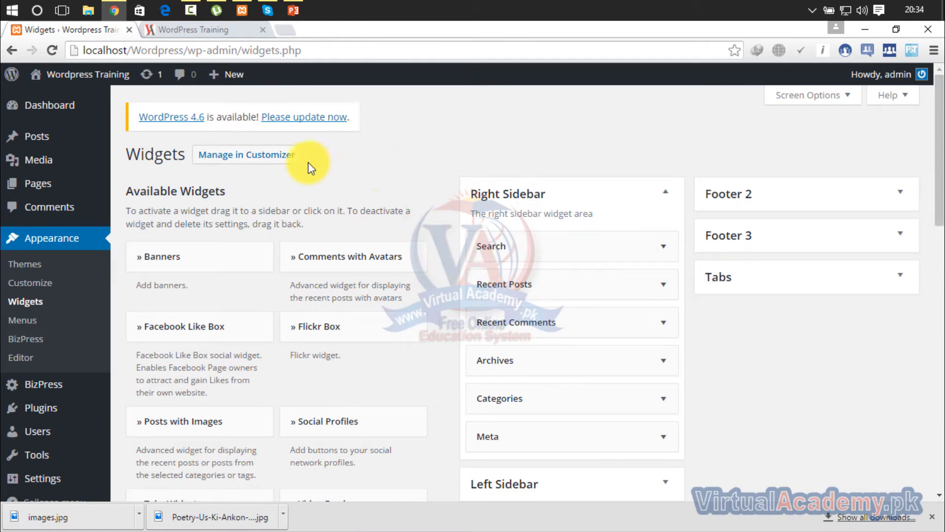
left_click(256, 157)
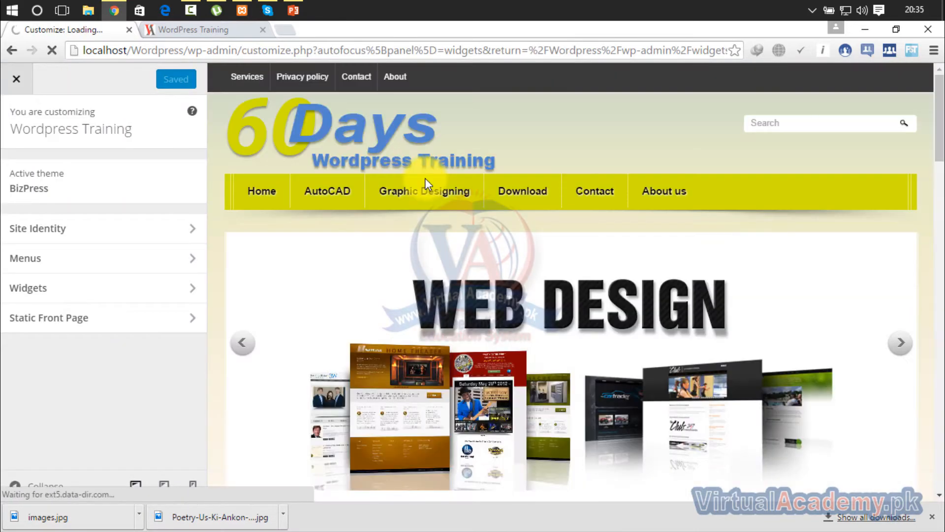
left_click(174, 290)
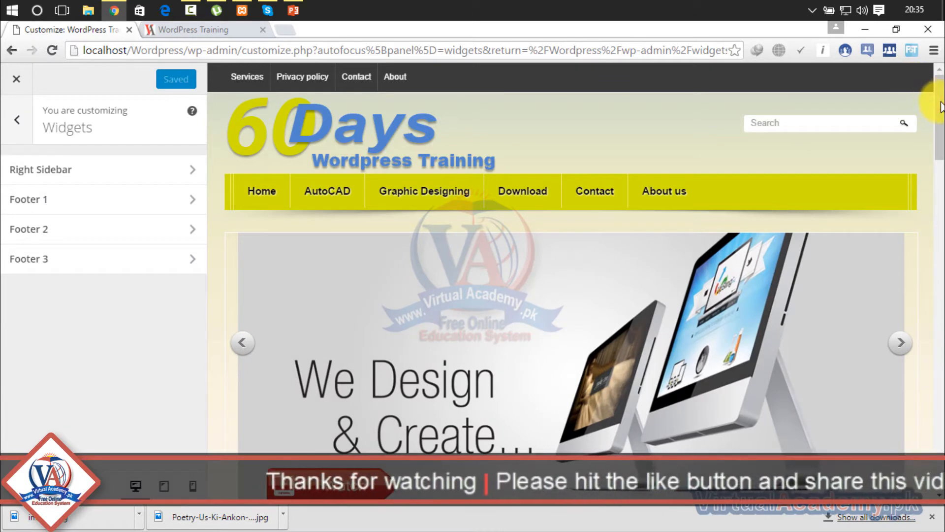
left_click_drag(936, 108, 937, 475)
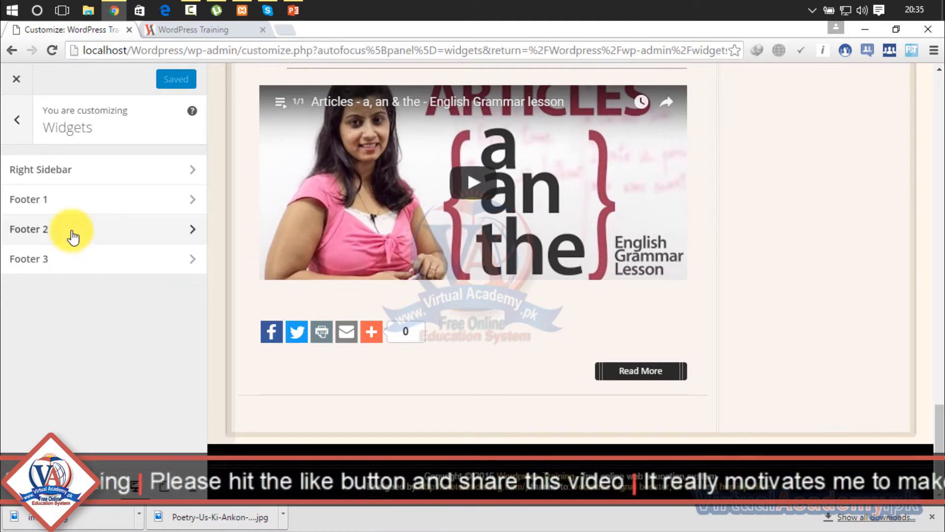
Add a Posts with Images widget to the Footer 1 area.
left_click(69, 211)
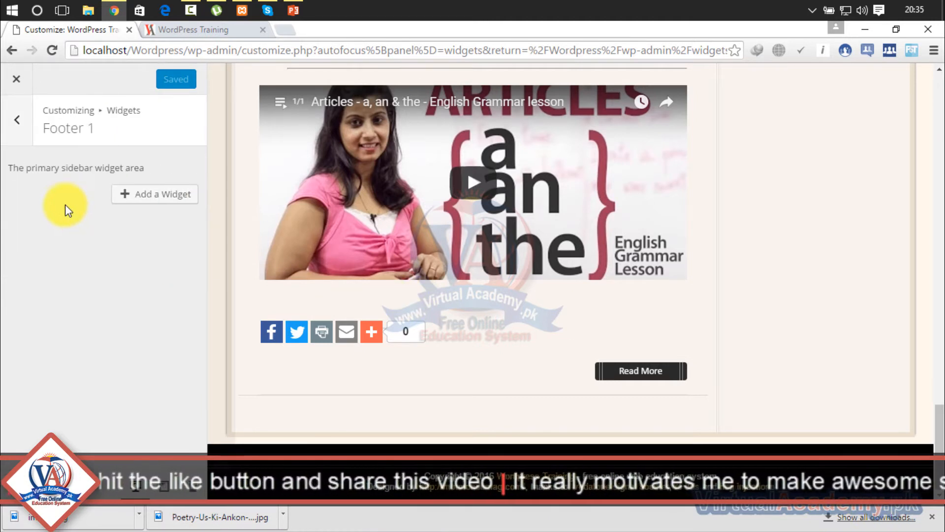
left_click(153, 194)
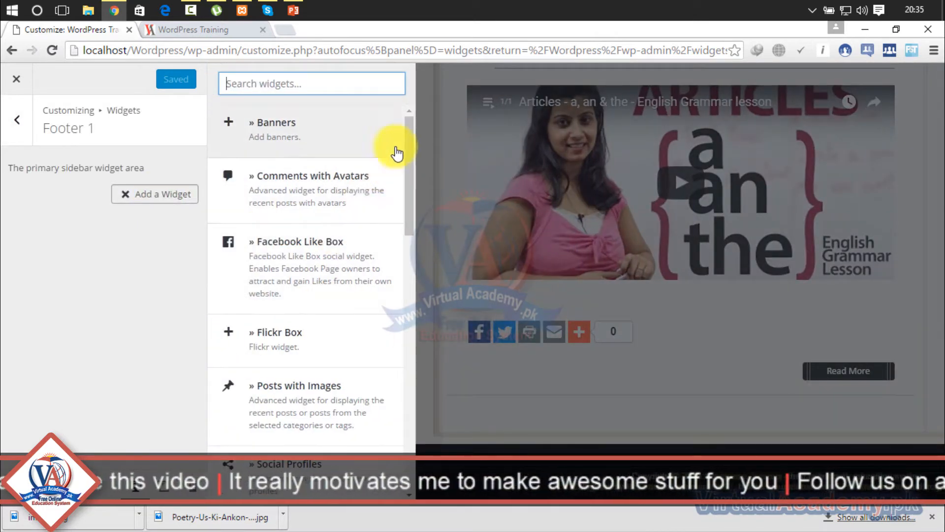
left_click_drag(409, 126, 411, 193)
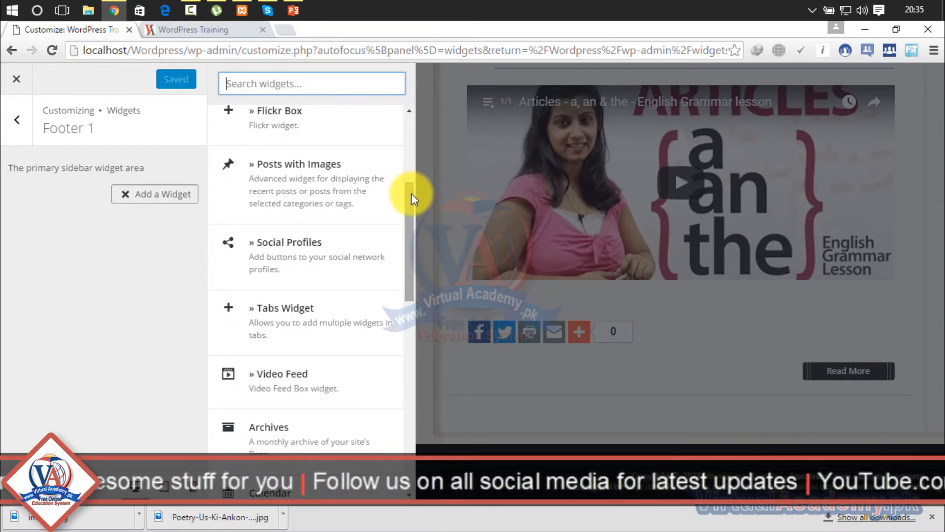
left_click(303, 183)
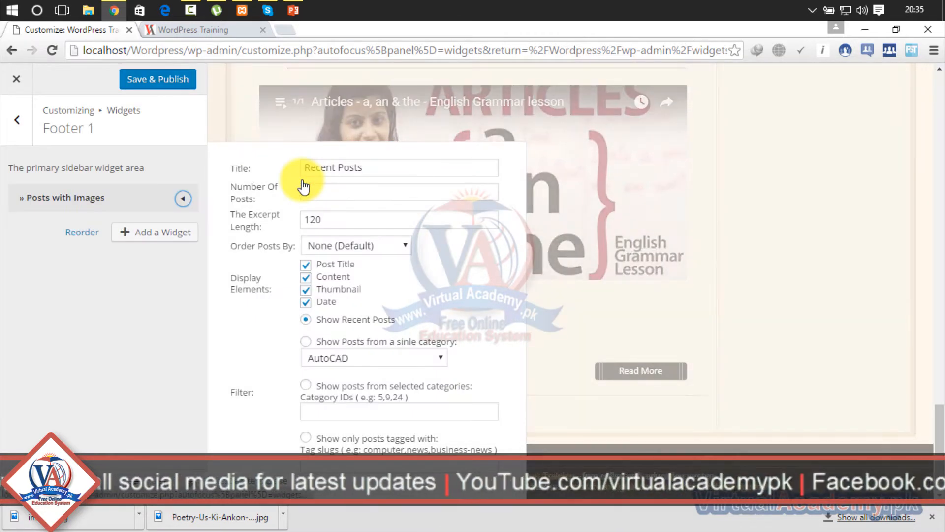
Review the Posts with Images widget's title, post count, excerpt length and category options, and check the footer preview.
double_click(371, 169)
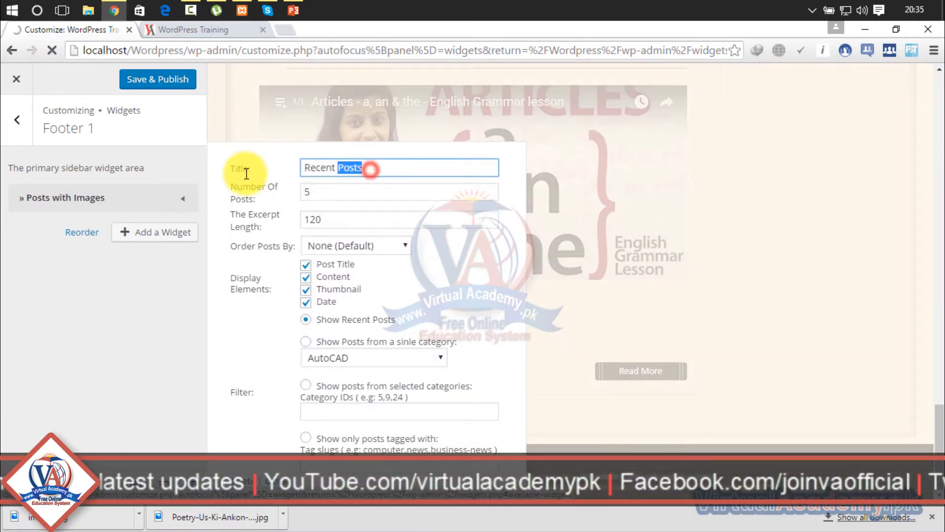
double_click(319, 192)
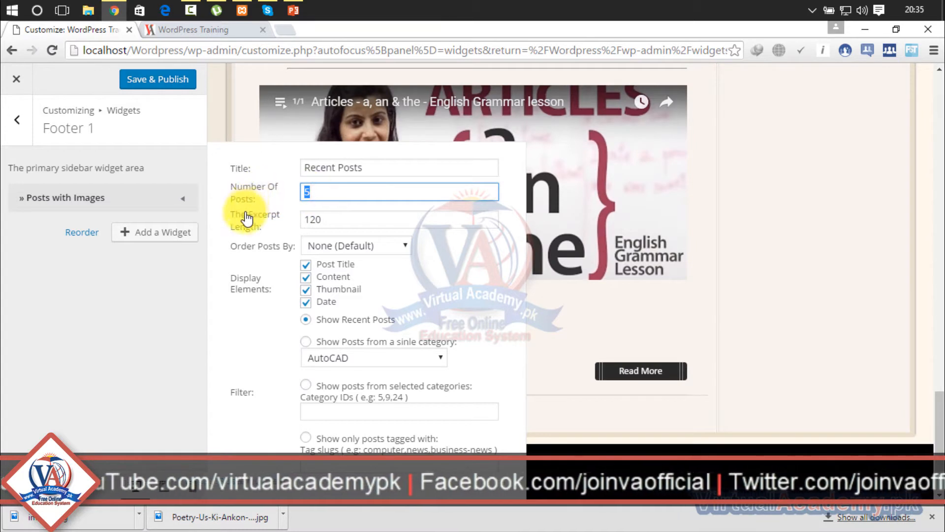
double_click(331, 217)
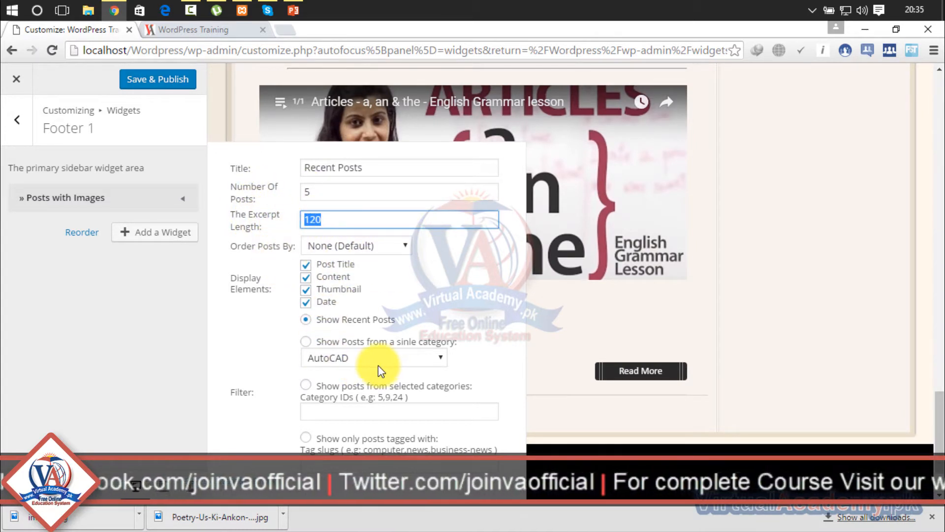
left_click(442, 357)
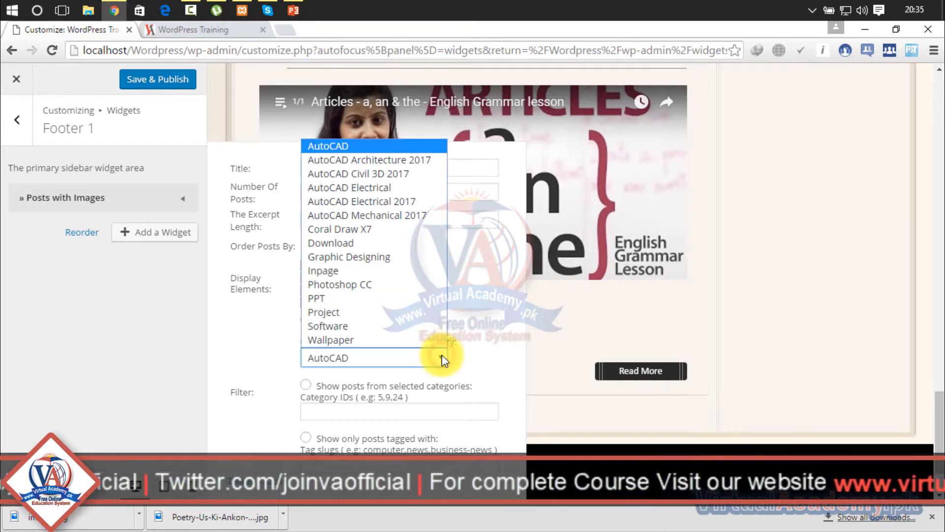
left_click(441, 357)
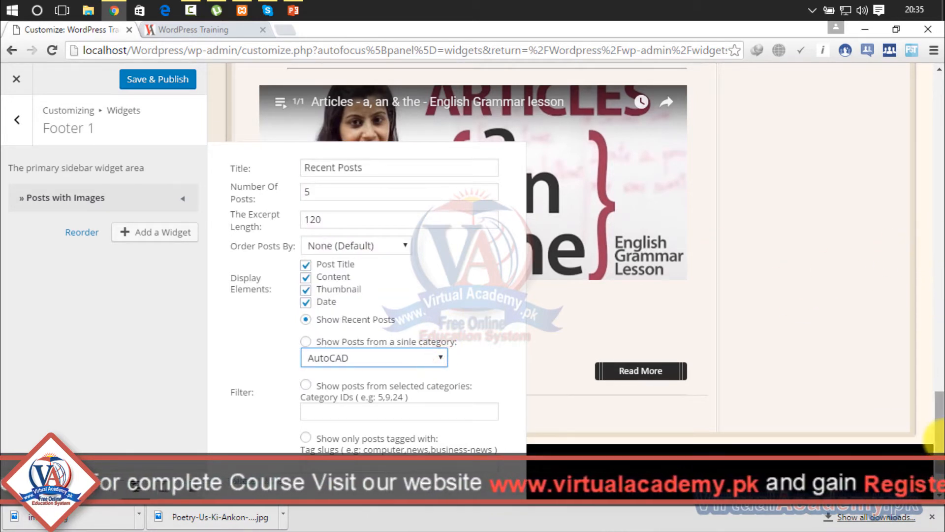
scroll(935, 440, "down", 2)
scroll(747, 304, "up", 2)
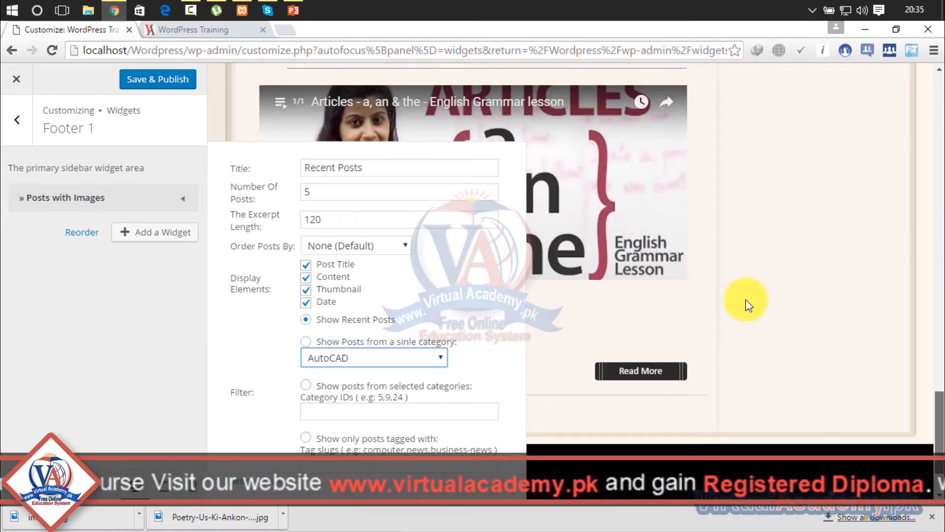
left_click(507, 197)
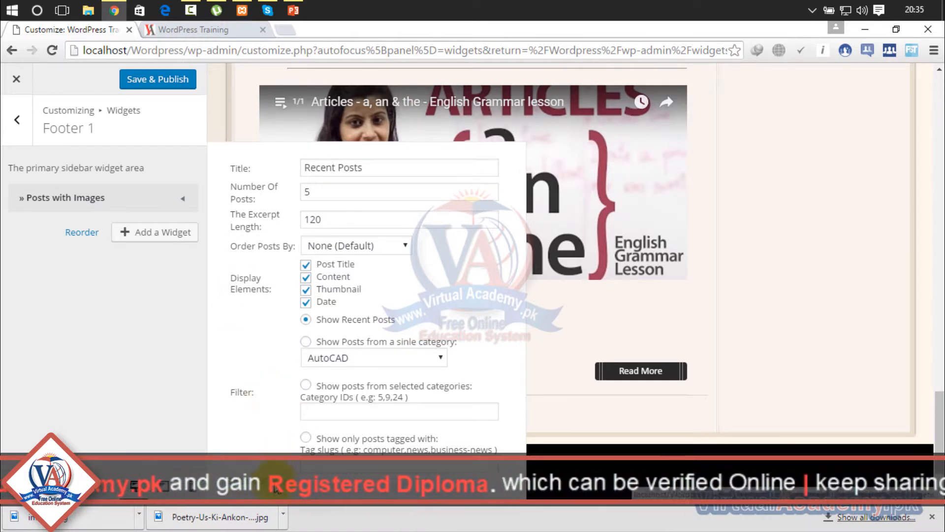
left_click(276, 482)
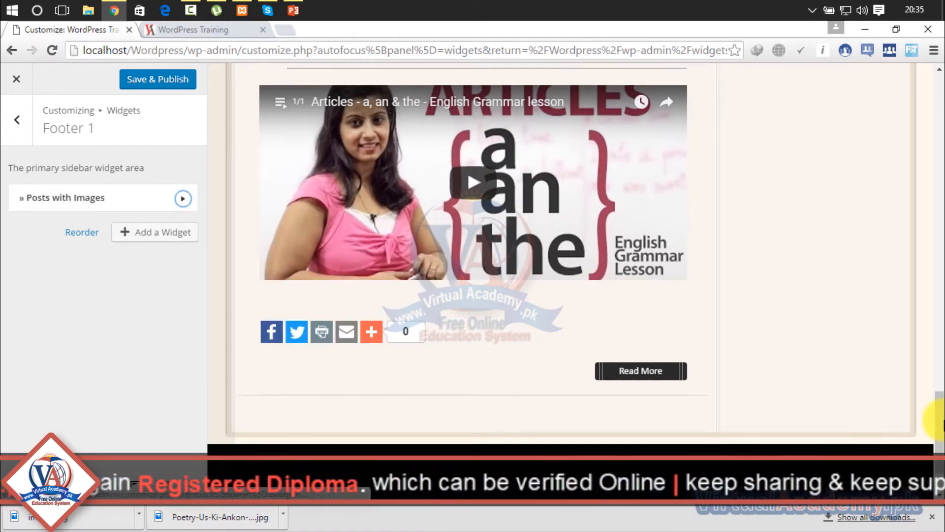
scroll(939, 420, "down", 2)
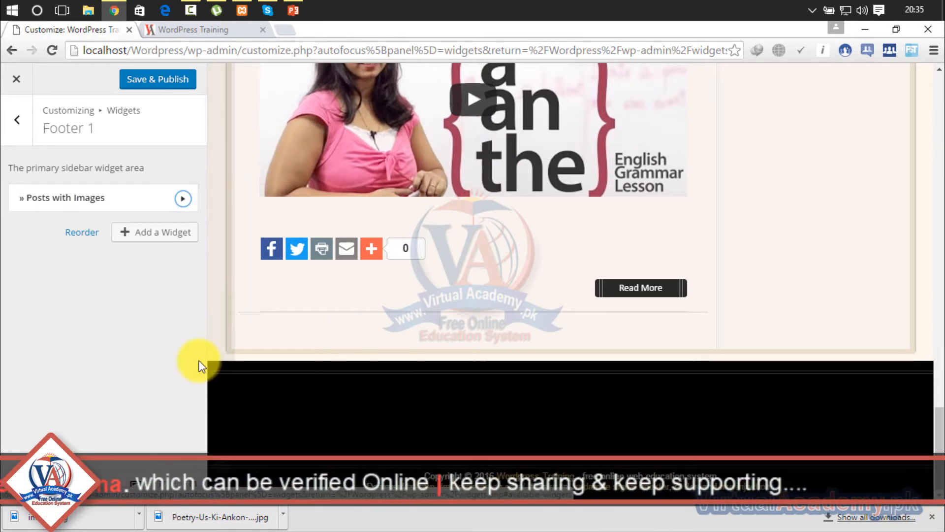
left_click(185, 199)
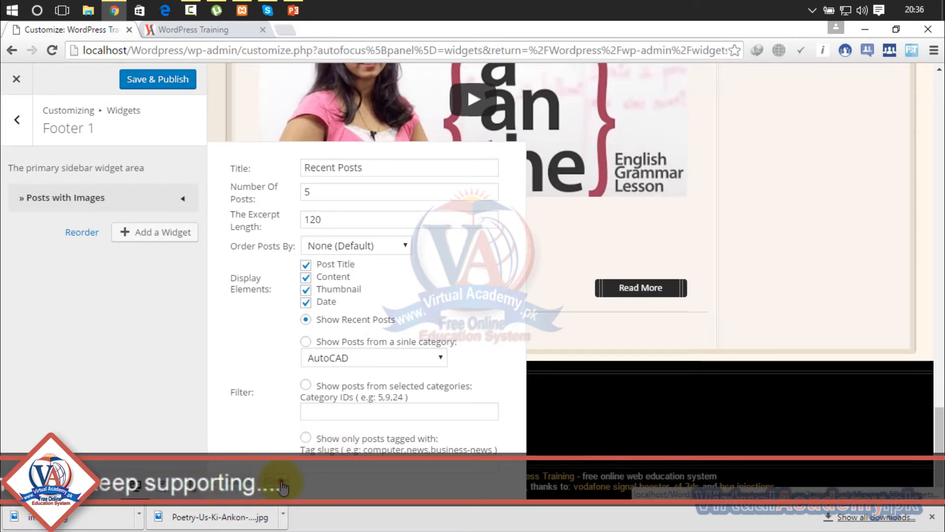
left_click(278, 464)
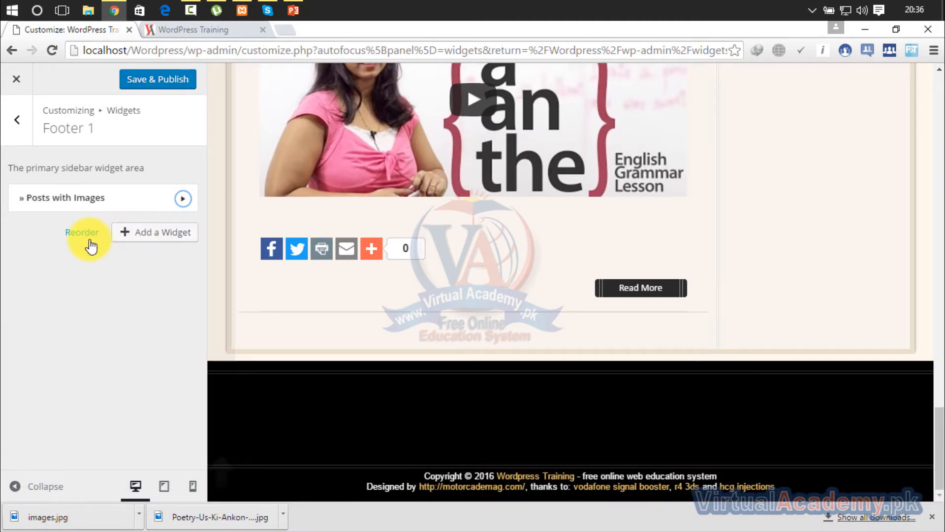
Order the Posts with Images widget by Title (Descending) and show posts from the single category AutoCAD Electrical.
left_click(183, 198)
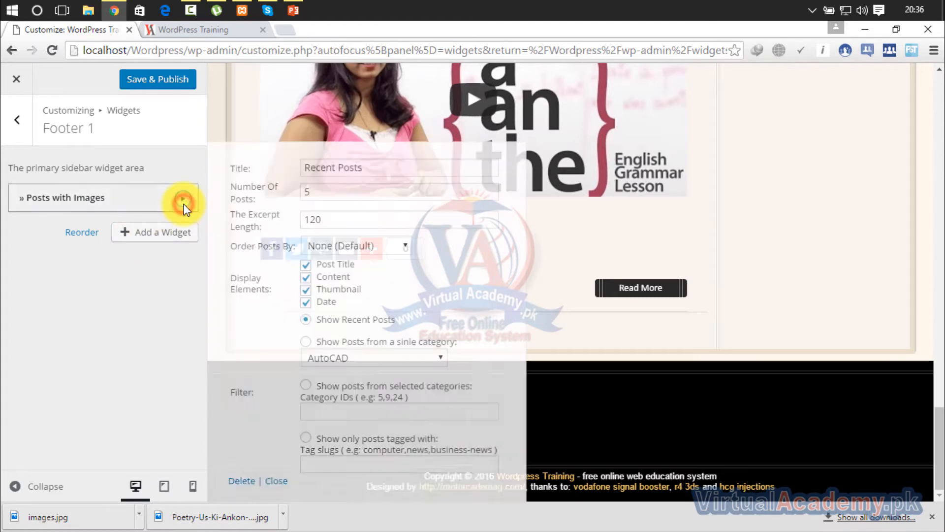
left_click(362, 247)
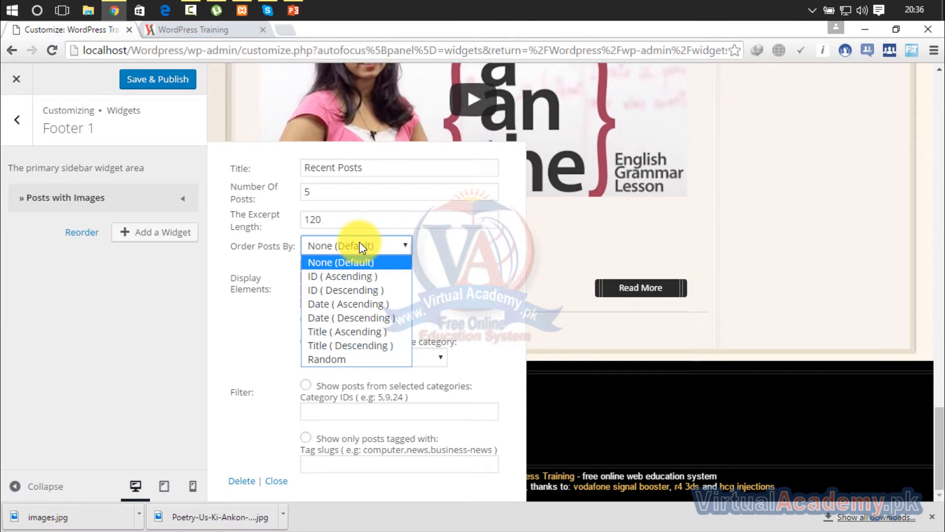
left_click(354, 347)
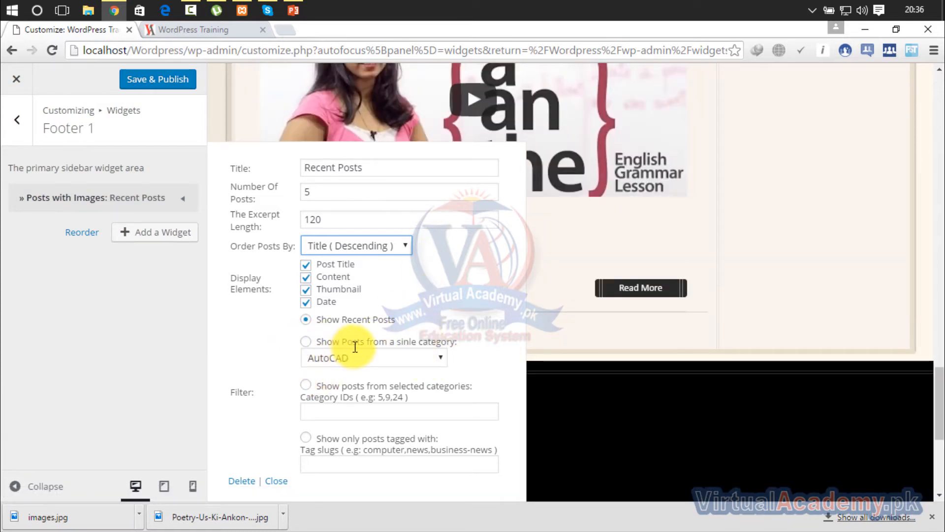
left_click(305, 342)
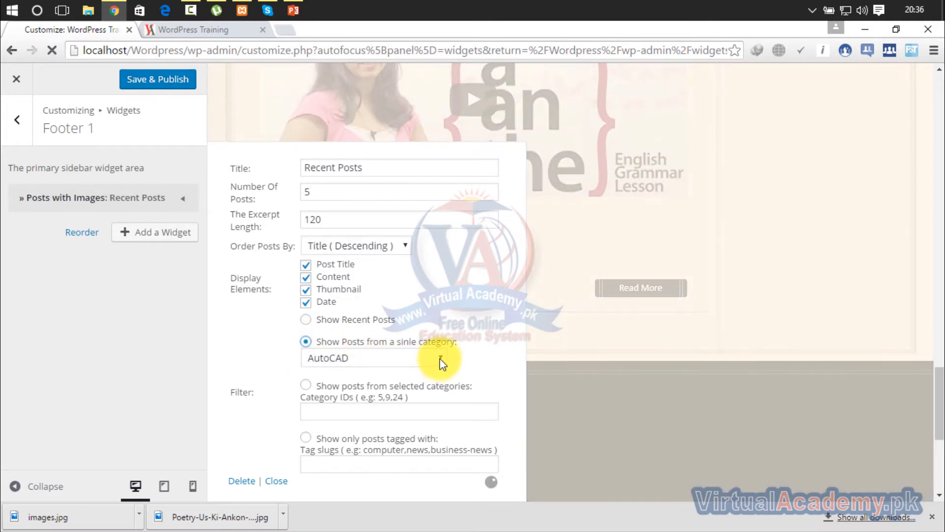
left_click(439, 358)
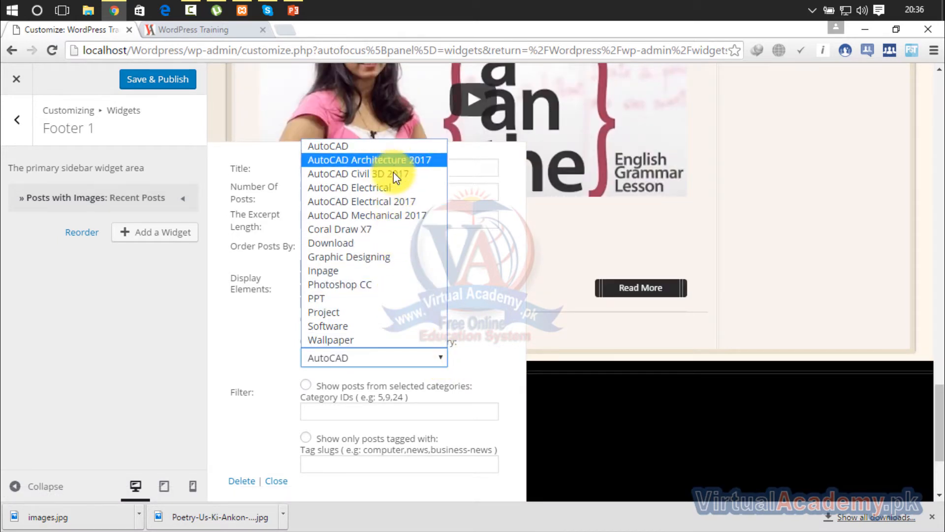
left_click(392, 187)
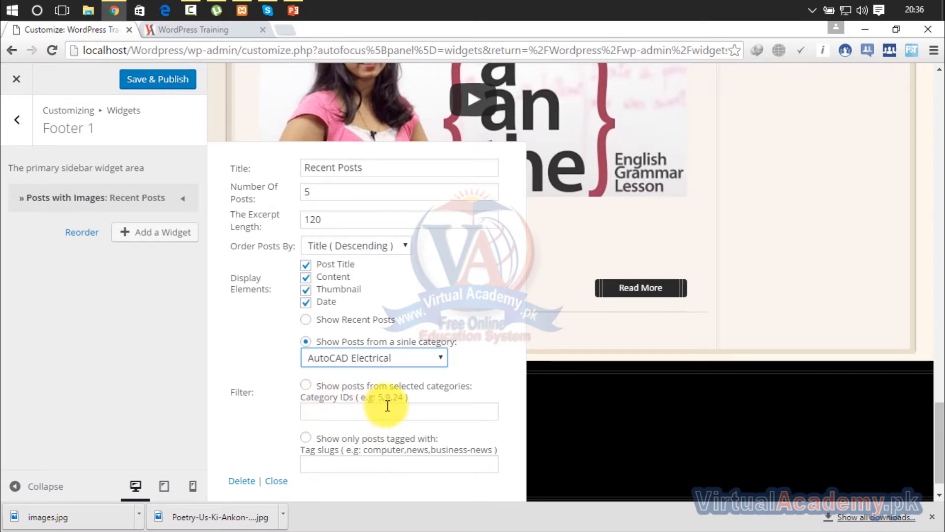
left_click(276, 483)
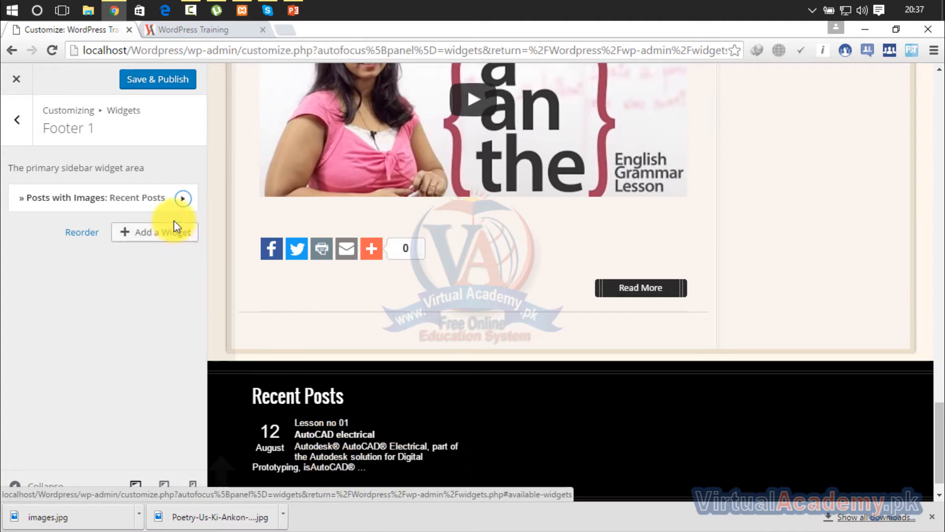
Delete the Posts with Images widget from Footer 1 and add a Facebook Like Box widget in its place.
left_click(182, 200)
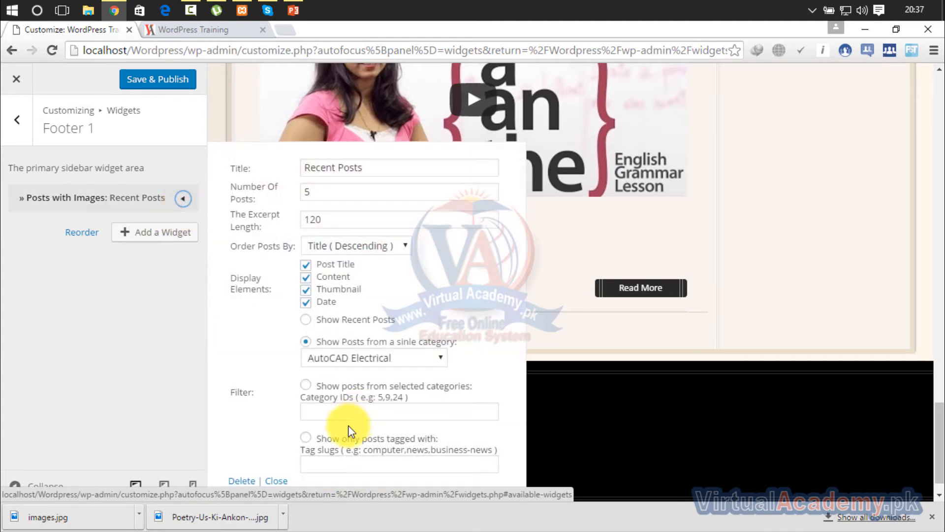
left_click(242, 481)
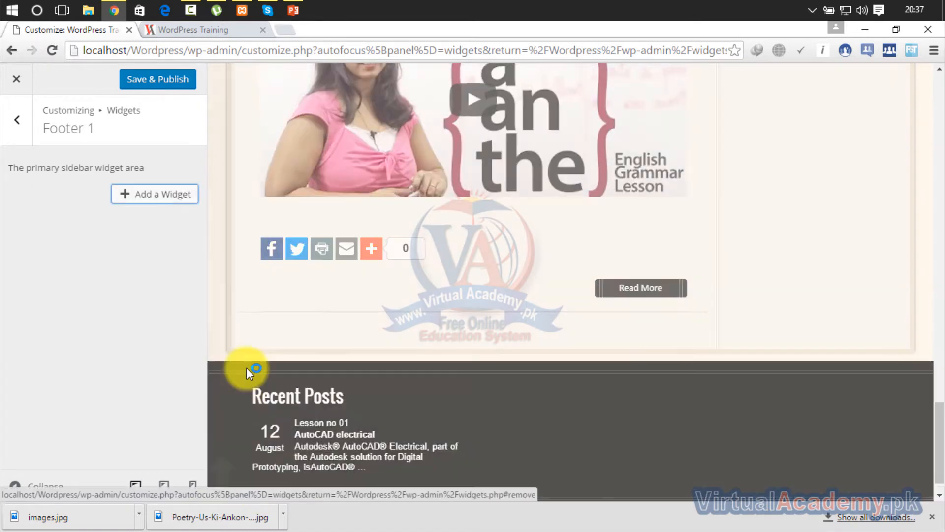
left_click(174, 196)
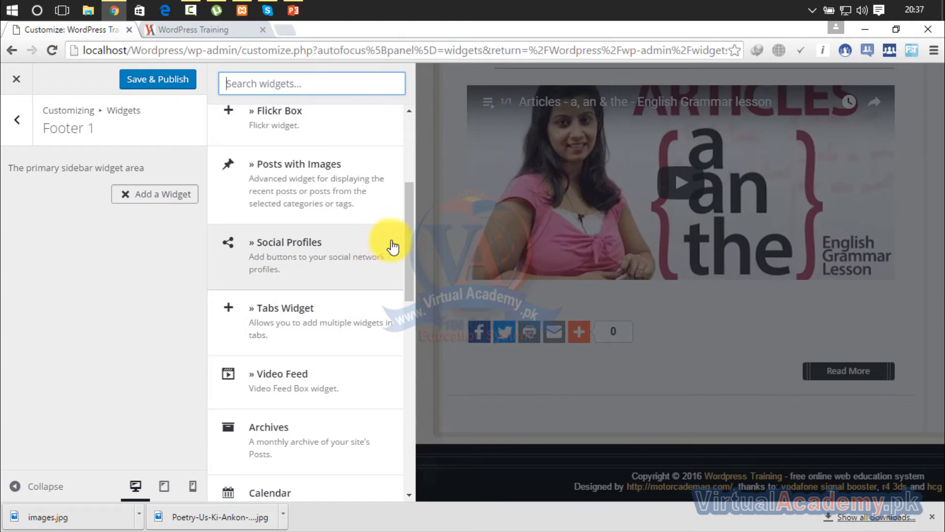
left_click_drag(412, 247, 409, 196)
left_click(289, 228)
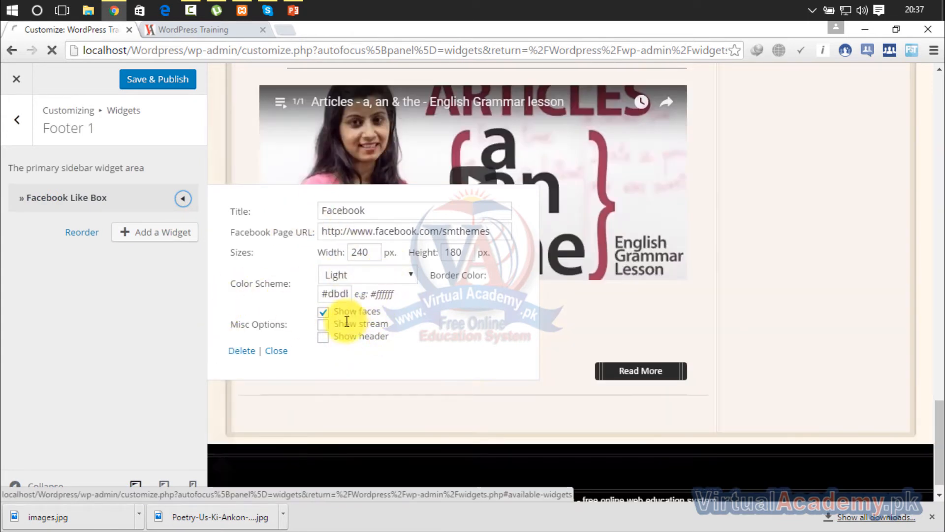
left_click(324, 336)
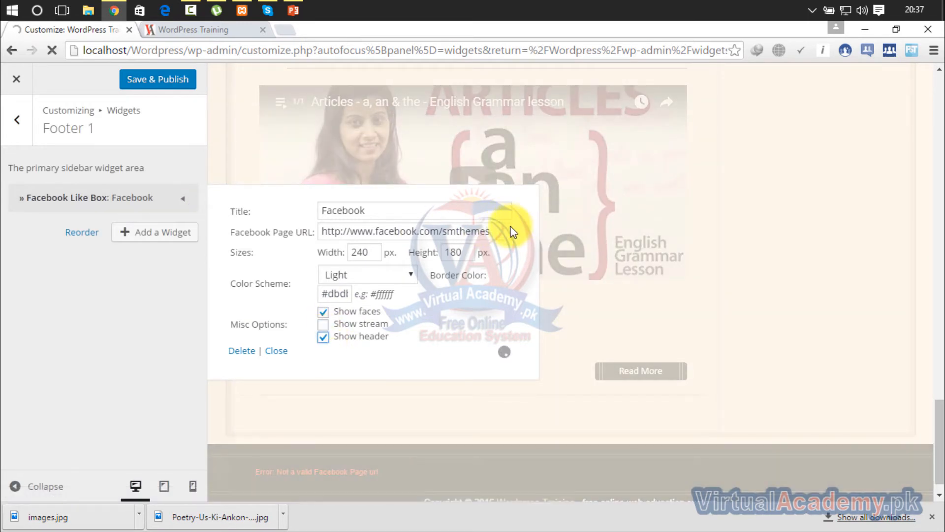
left_click_drag(498, 228, 445, 232)
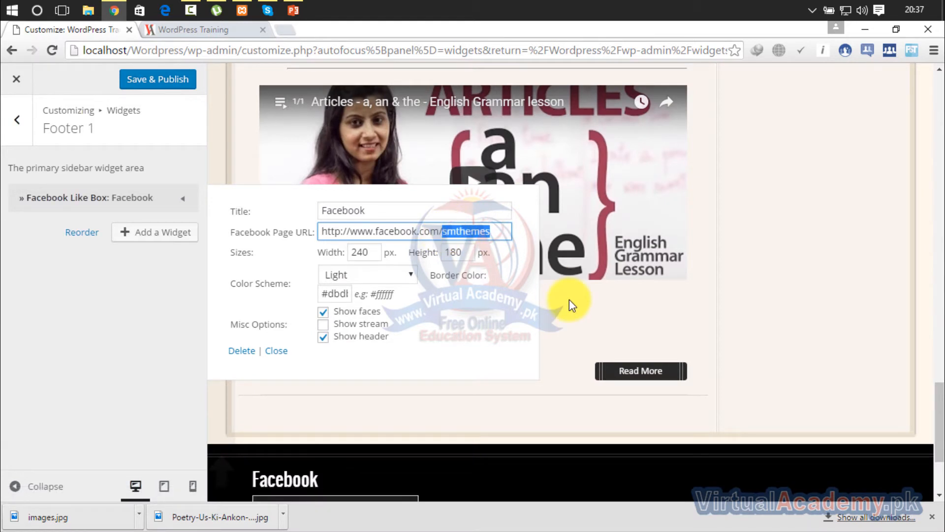
type("joinv")
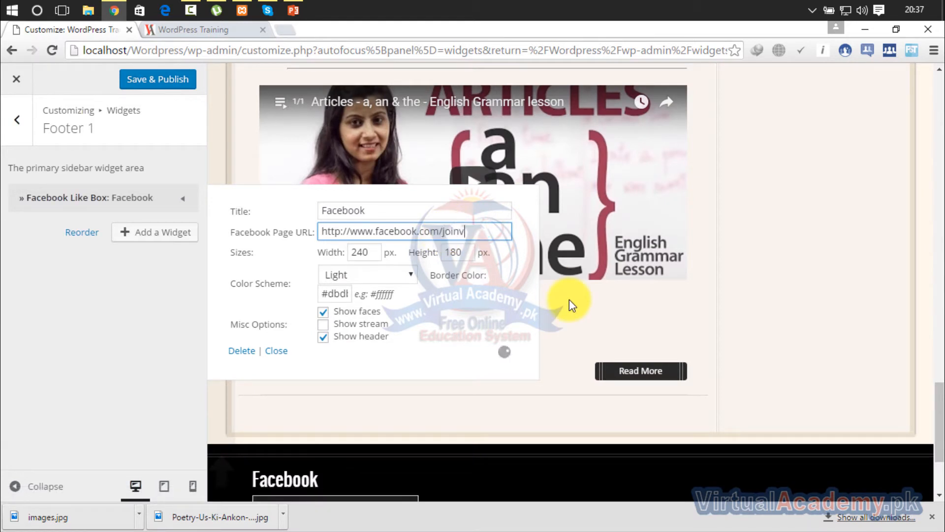
type("aofficial")
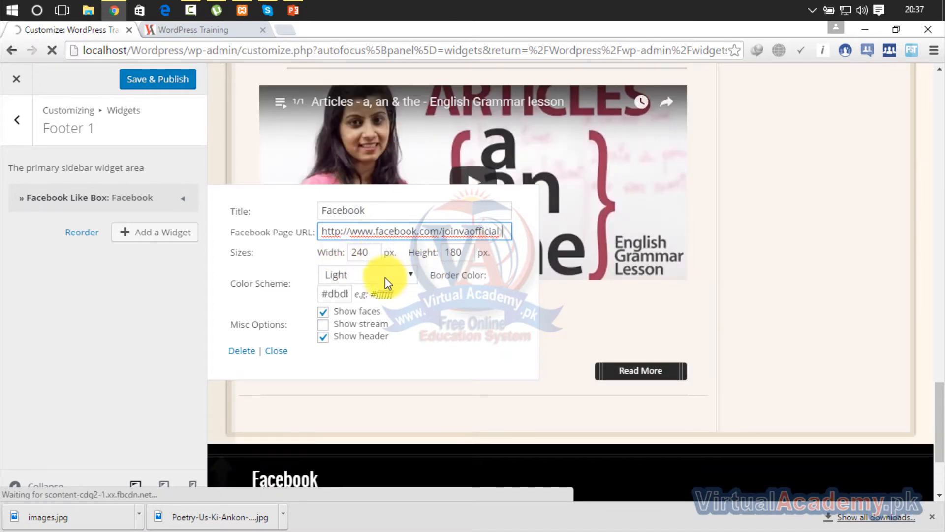
left_click(413, 274)
left_click(412, 275)
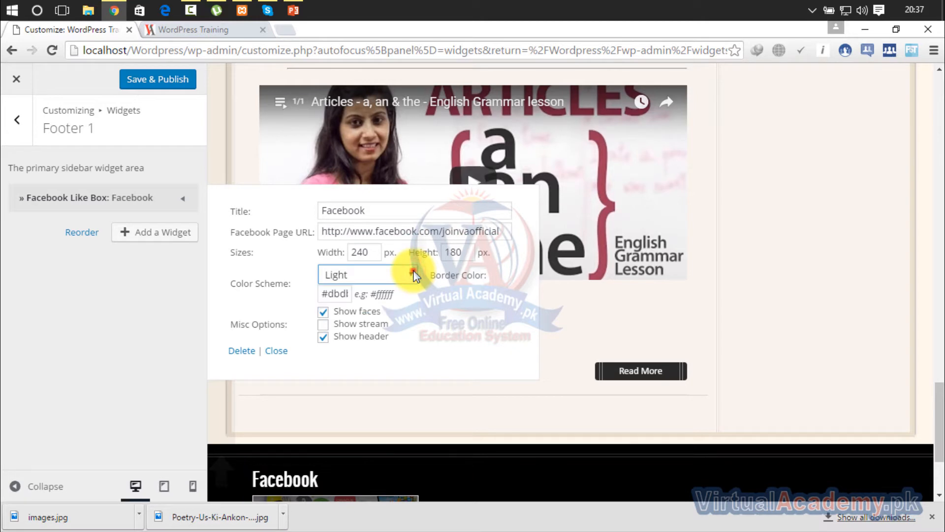
left_click(276, 350)
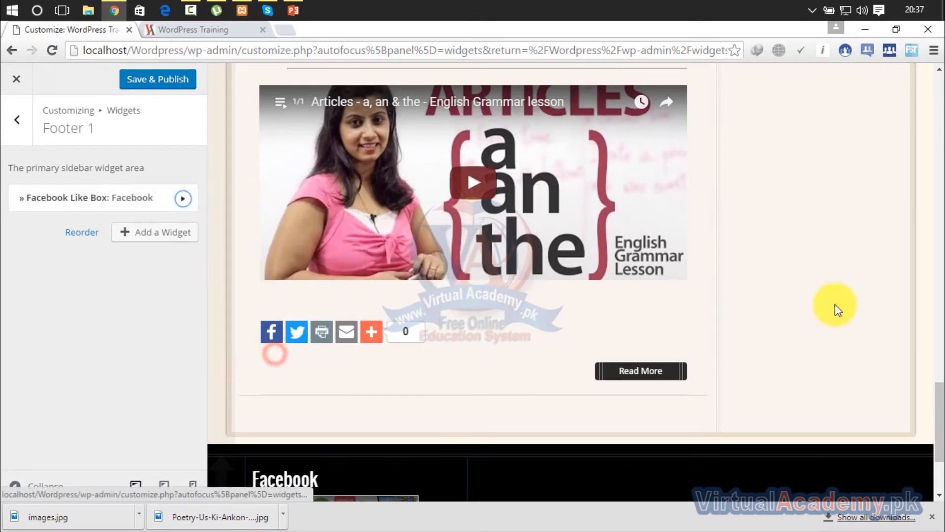
scroll(941, 402, "down", 3)
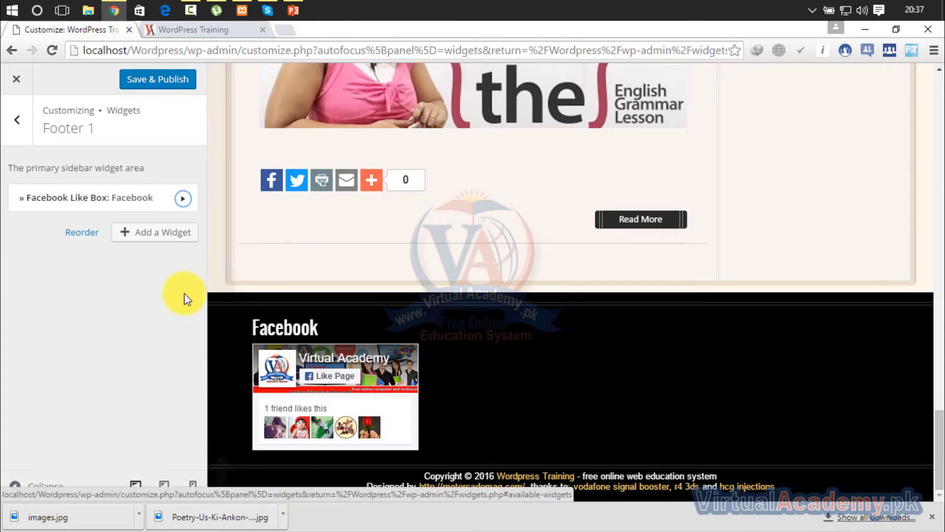
Delete the Facebook Like Box widget from Footer 1 and leave the Customizer without saving the changes.
left_click(183, 199)
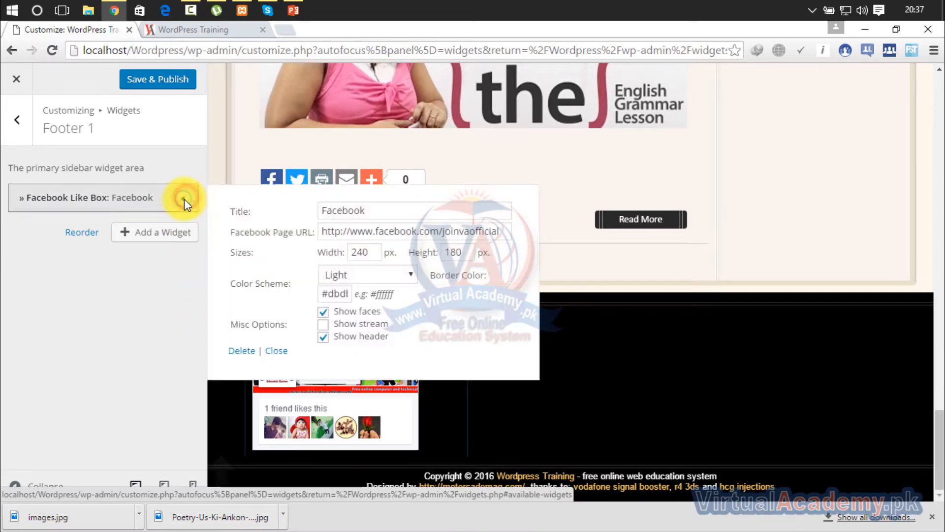
left_click(245, 351)
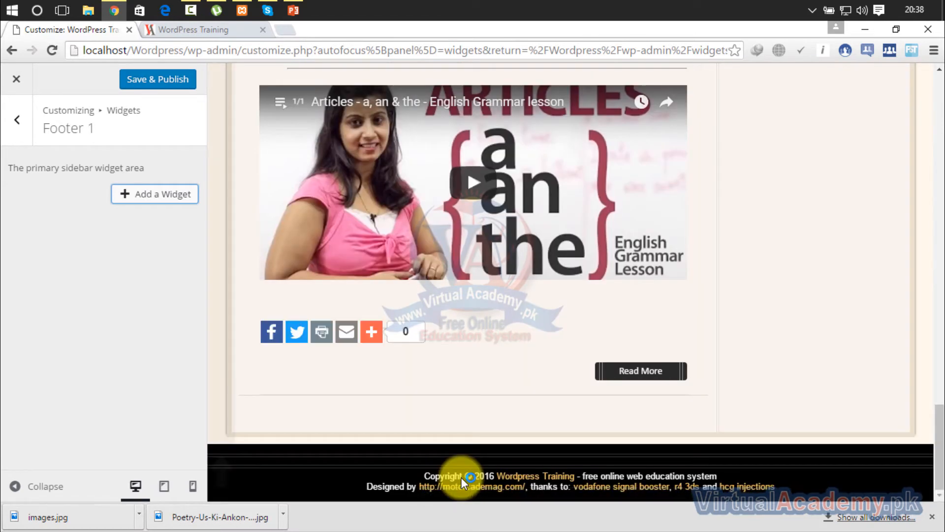
left_click(16, 79)
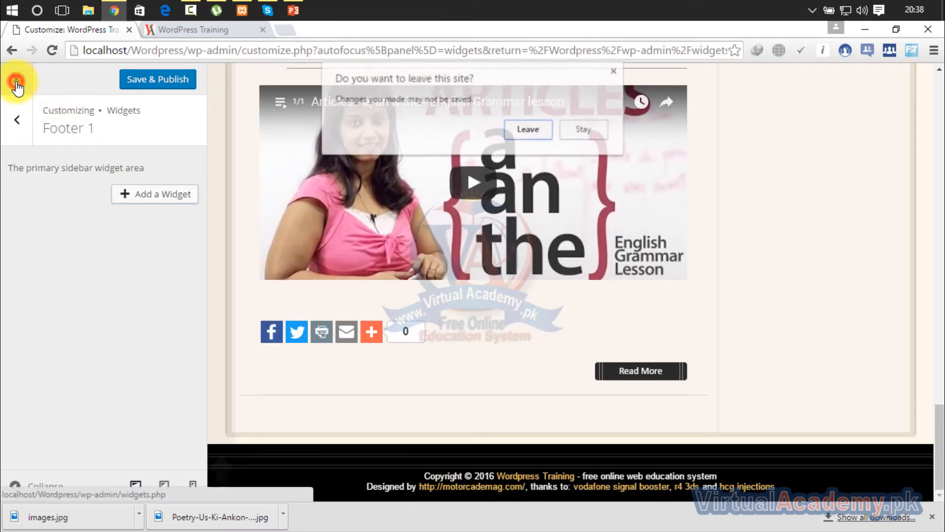
left_click(528, 130)
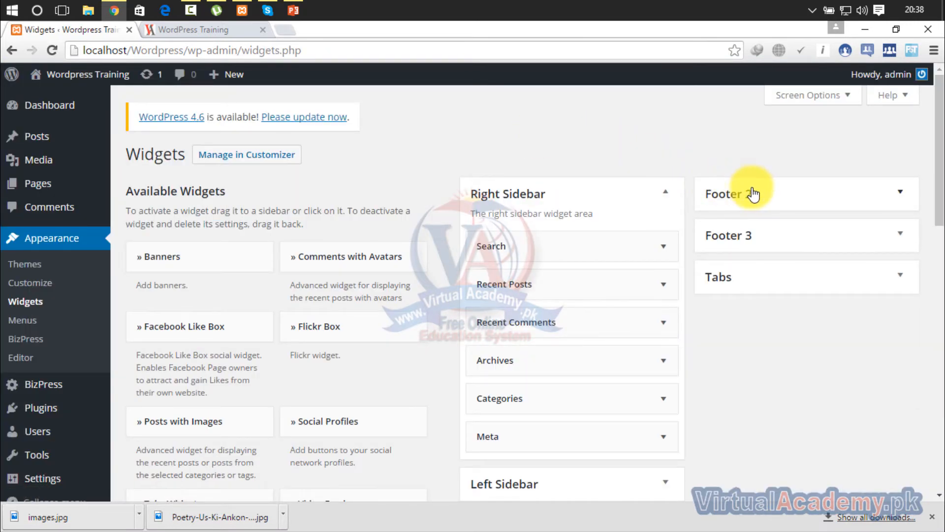
Expand the Footer 1 area on the Widgets admin page and look over its contents.
left_click_drag(936, 168, 930, 211)
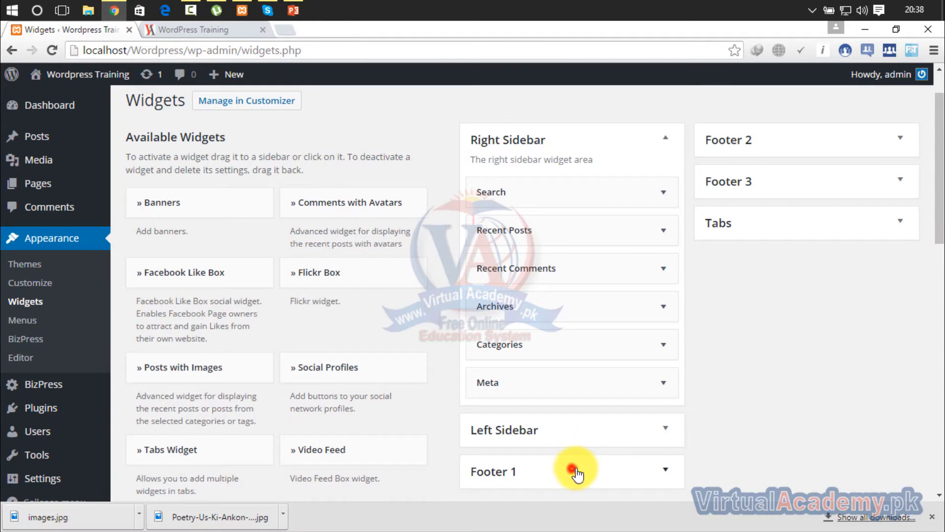
left_click(607, 468)
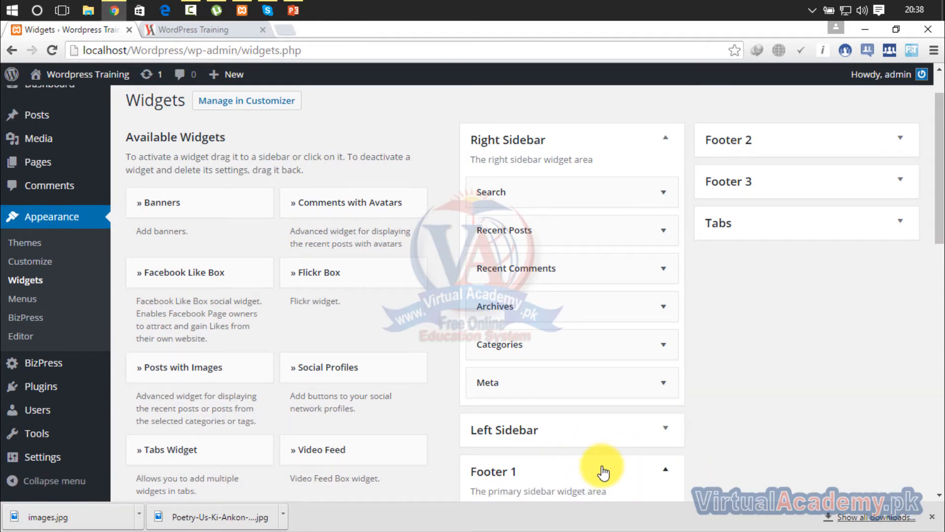
left_click_drag(938, 223, 939, 261)
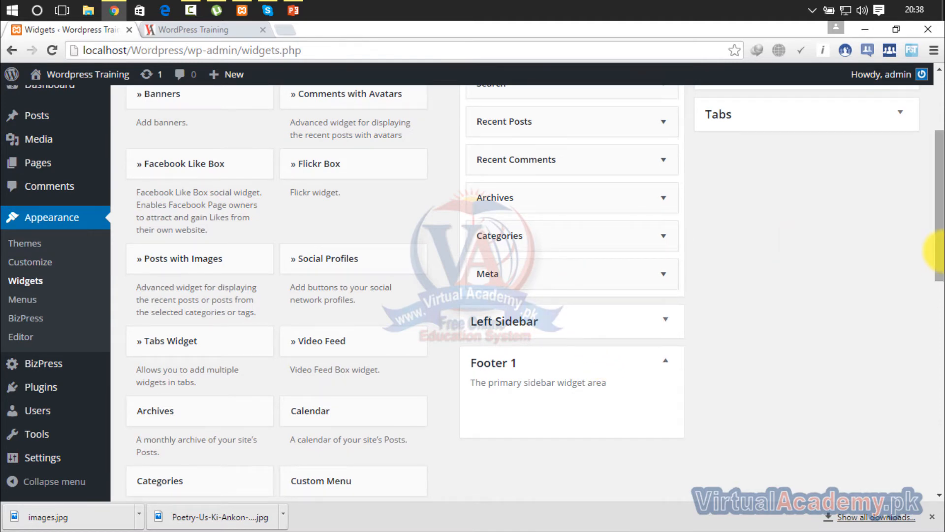
left_click_drag(937, 251, 936, 199)
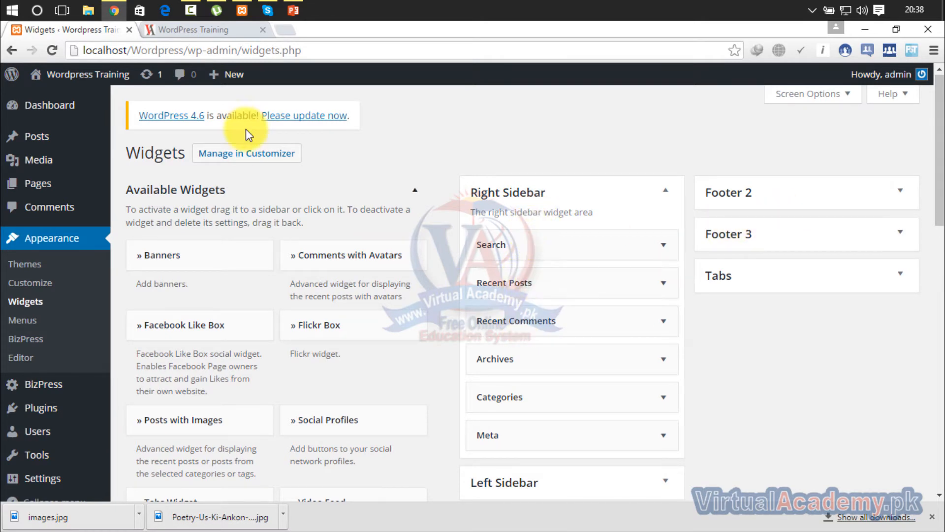
Compare the widgets shown in the site front page's sidebar with the Right Sidebar area on the Widgets admin page.
left_click(214, 34)
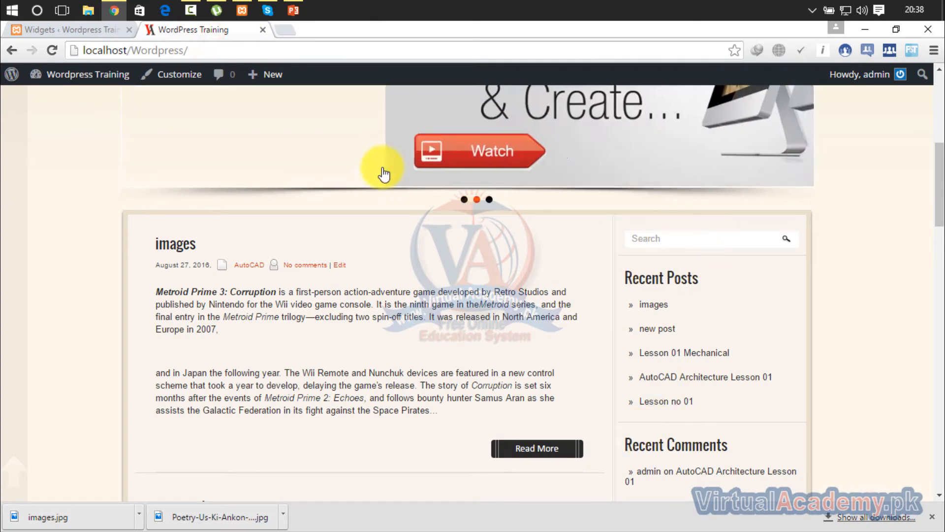
left_click(98, 31)
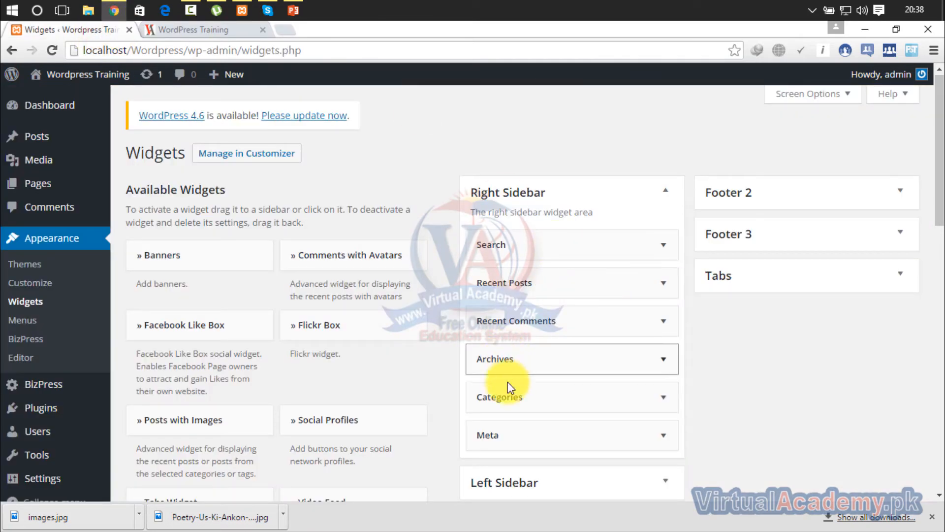
left_click(170, 26)
mouse_move(939, 211)
left_mouse_down()
mouse_move(939, 331)
mouse_move(935, 204)
left_mouse_up()
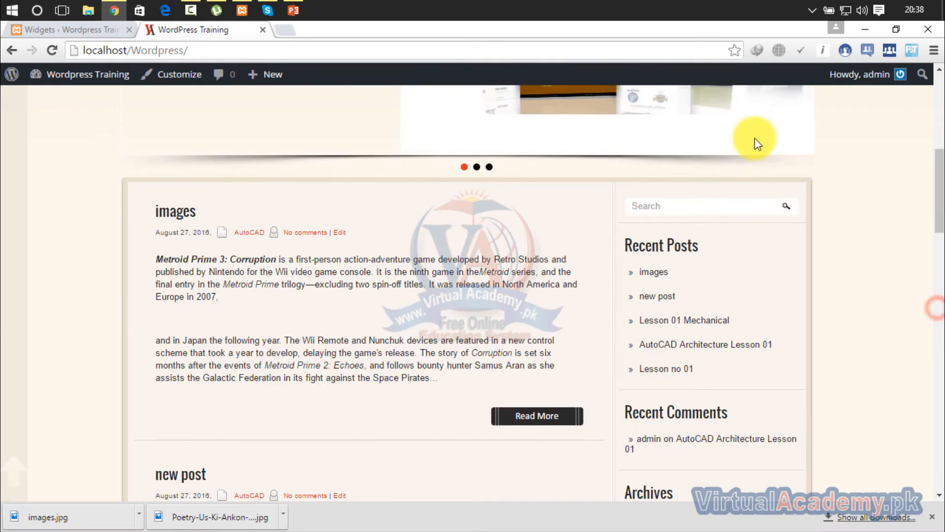
left_click(92, 28)
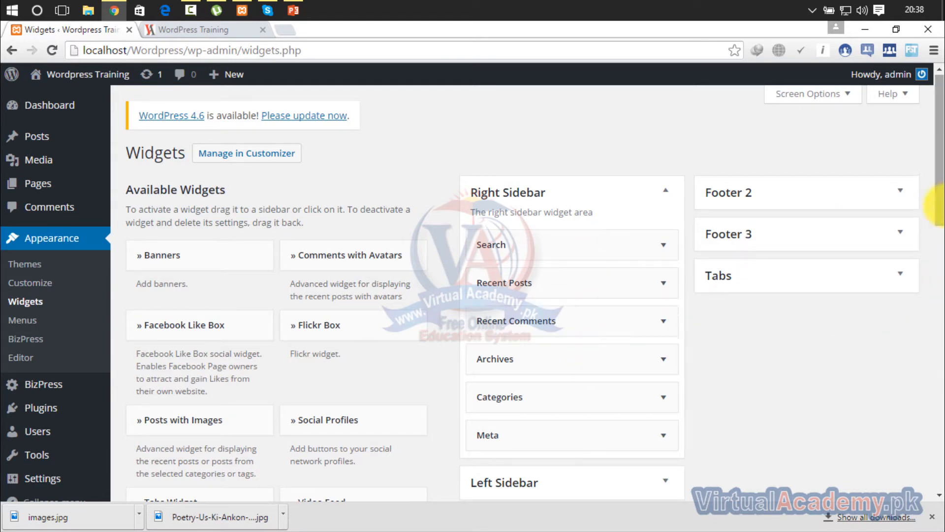
Add a Social Profiles widget above the Search widget in the Right Sidebar.
scroll(939, 187, "down", 1)
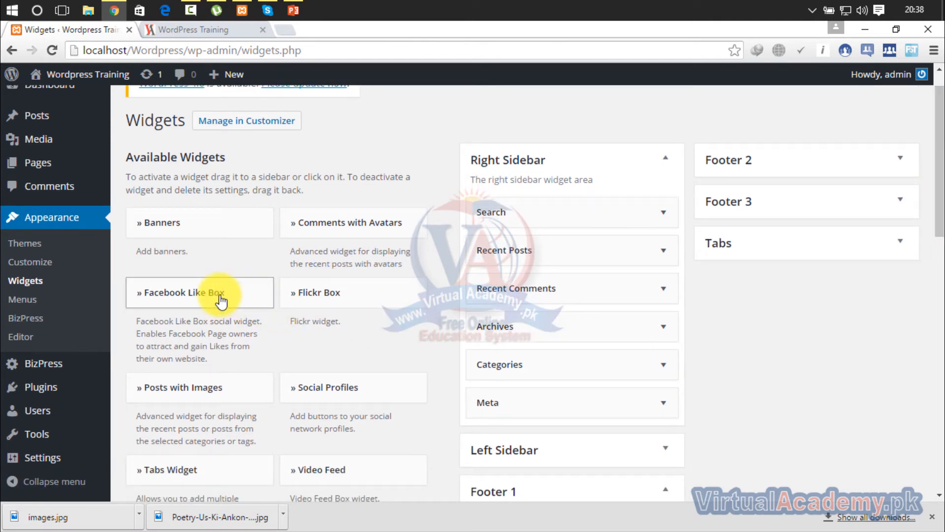
left_click_drag(195, 306, 232, 299)
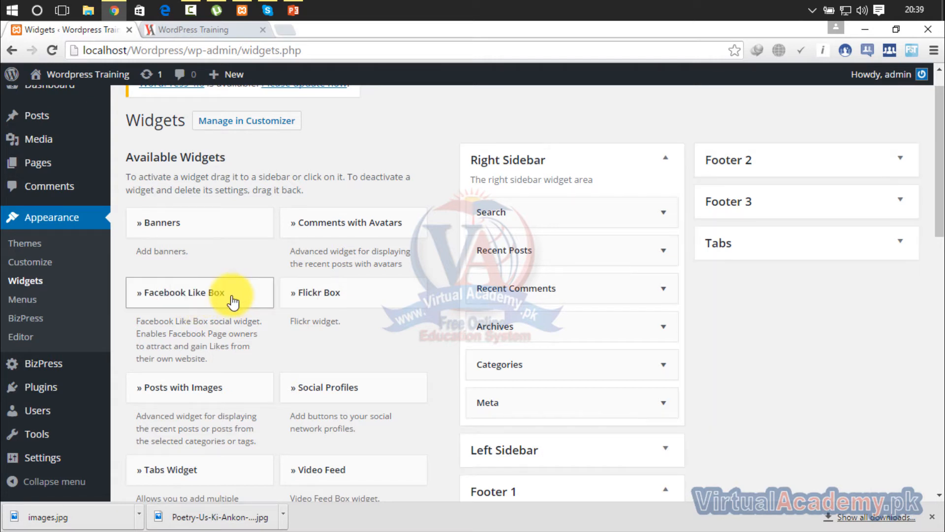
left_click_drag(335, 397, 520, 210)
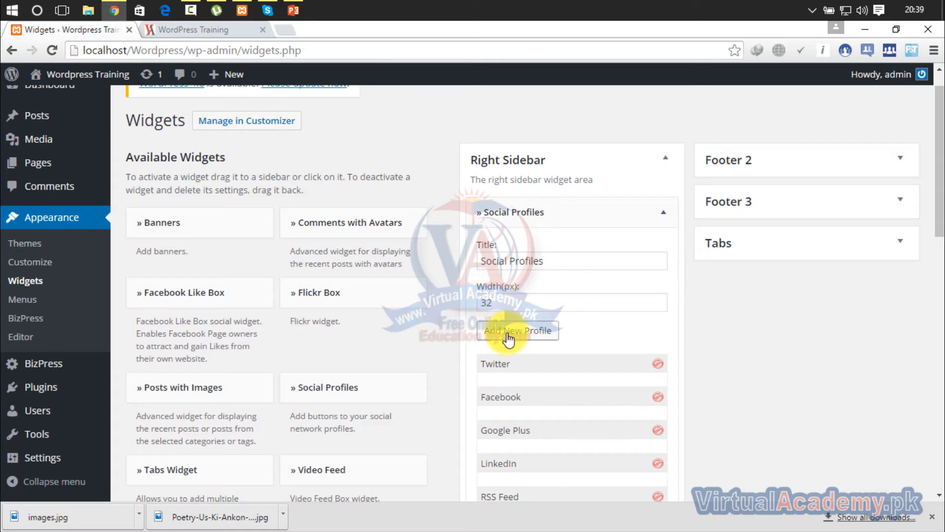
Remove the duplicate Email entry and the RSS Feed entry from the Social Profiles widget and save it.
left_click_drag(940, 208, 938, 249)
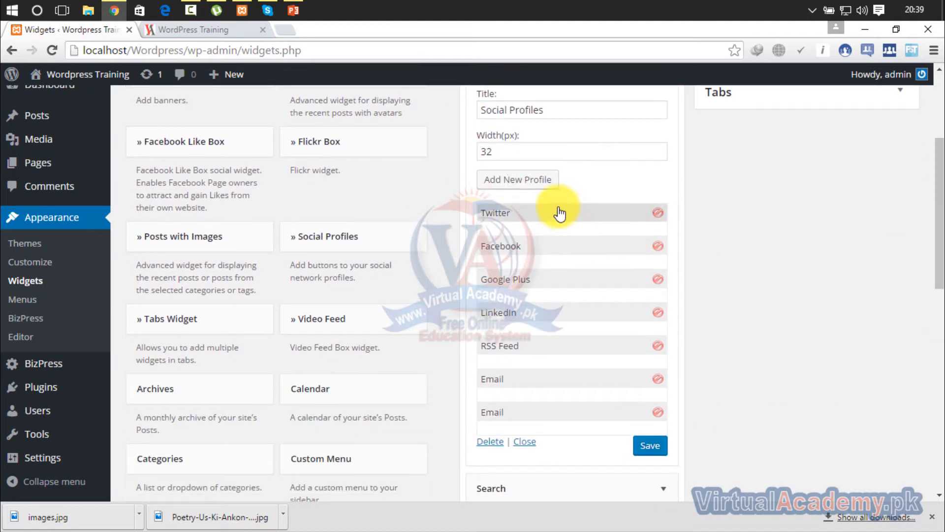
left_click(657, 412)
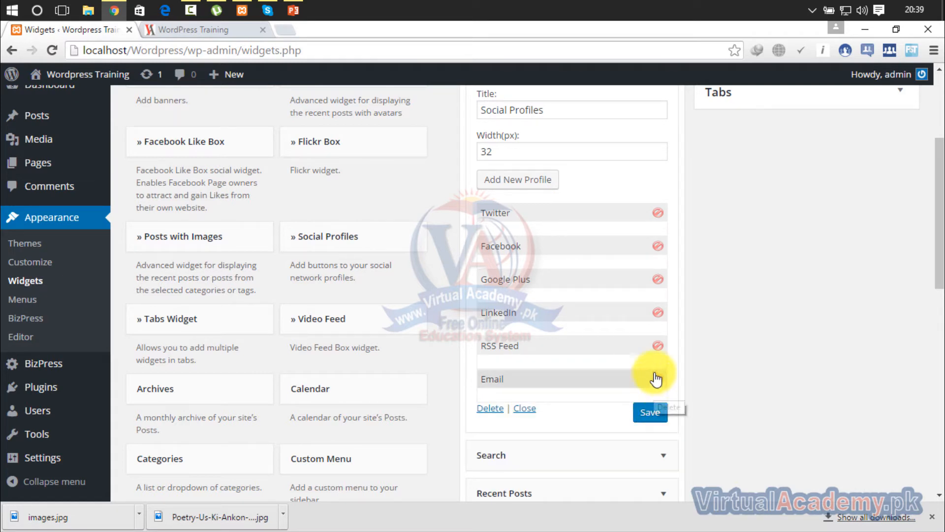
left_click(658, 347)
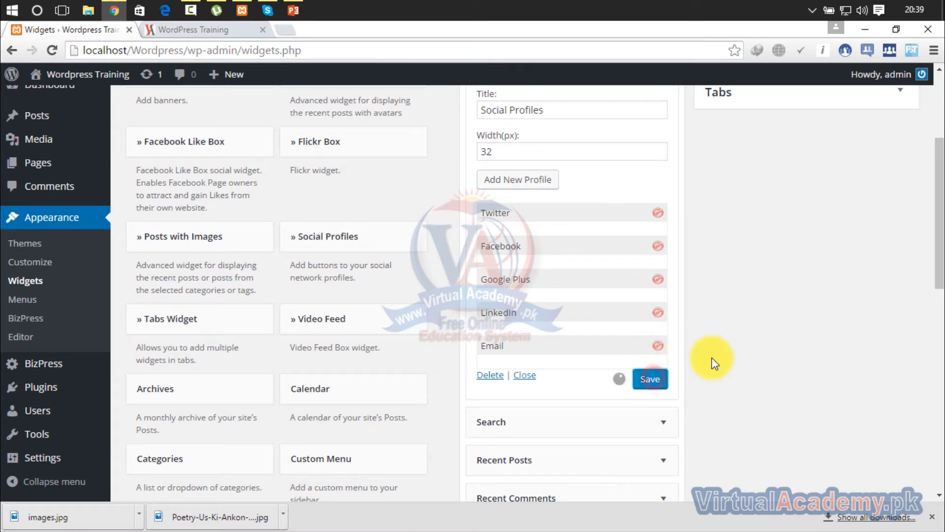
Reload the site's front page and check the Social Profiles icons in its sidebar.
left_click(202, 32)
left_click(52, 51)
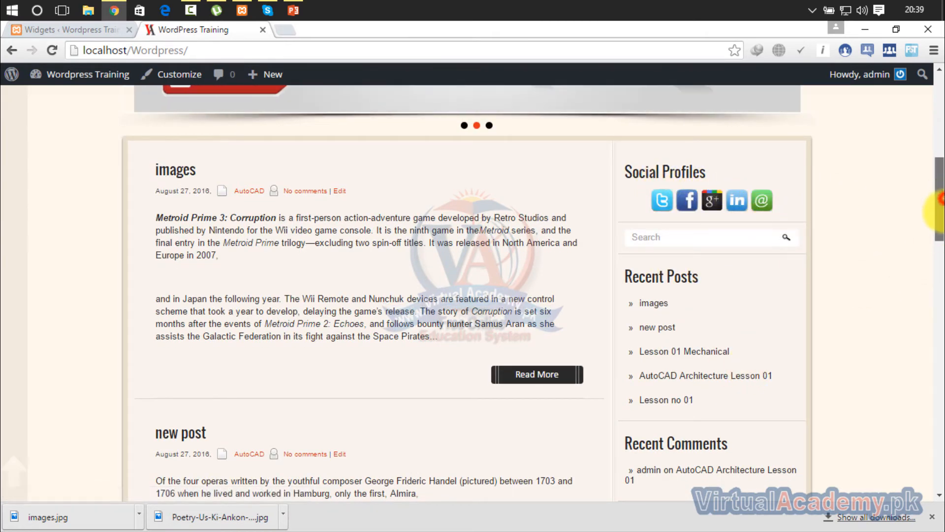
left_click_drag(938, 197, 752, 97)
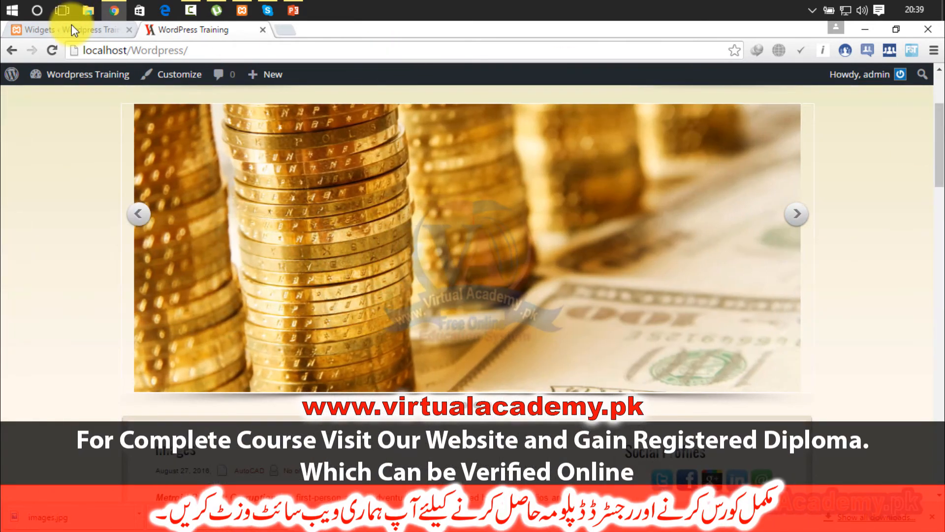
Return to the Widgets admin page and delete the Search widget from the Right Sidebar.
left_click(72, 27)
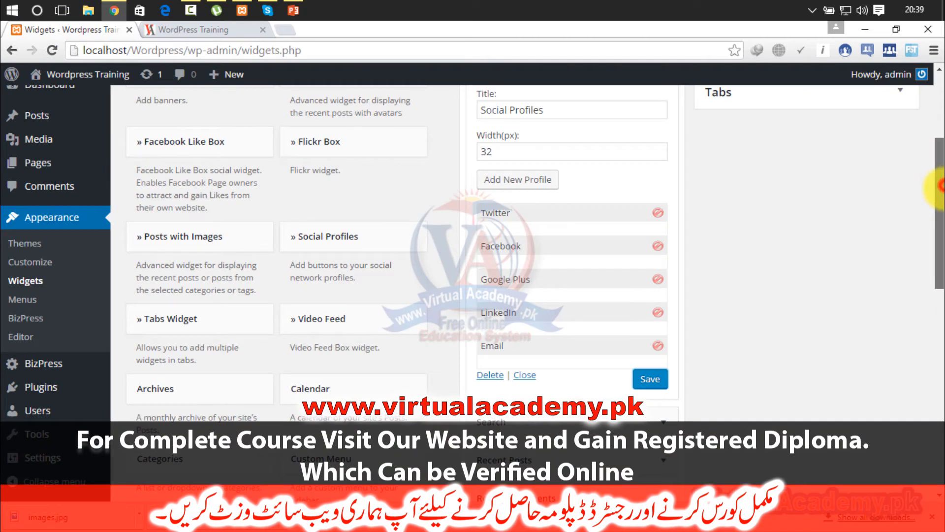
left_click_drag(938, 188, 939, 268)
left_click(664, 211)
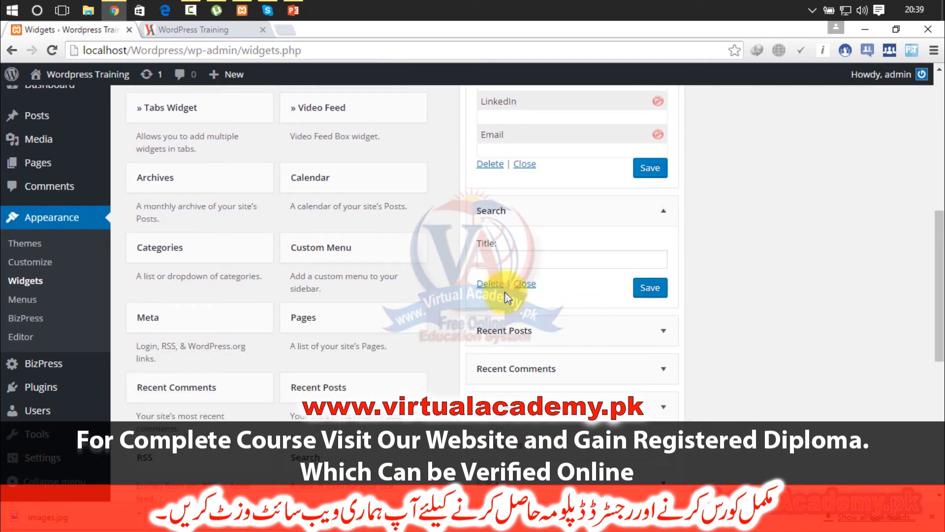
left_click(492, 286)
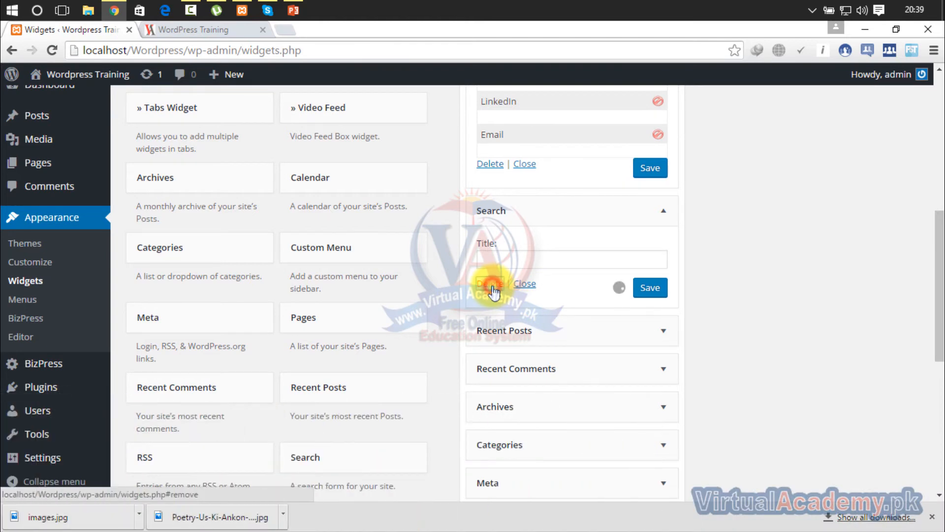
Delete the Recent Posts, Recent Comments, Archives, Categories and Meta widgets from the Right Sidebar.
left_click(660, 206)
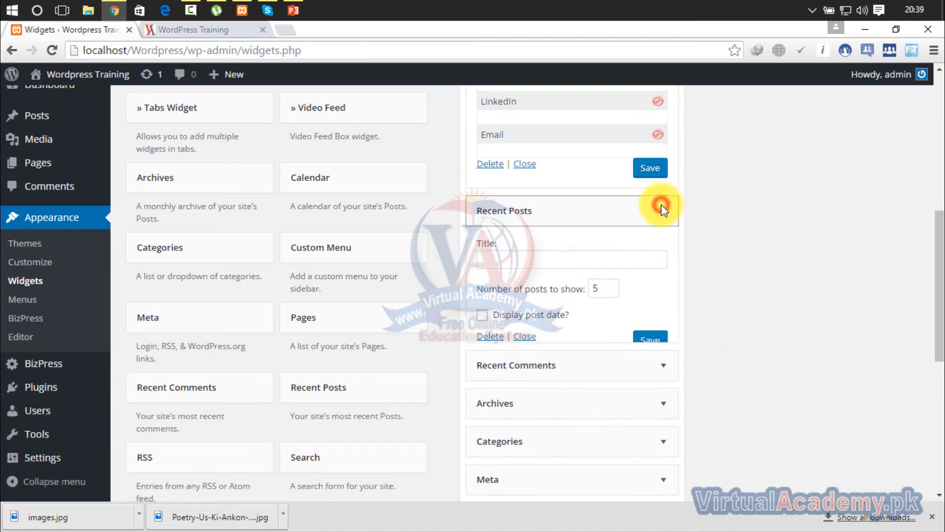
left_click(500, 336)
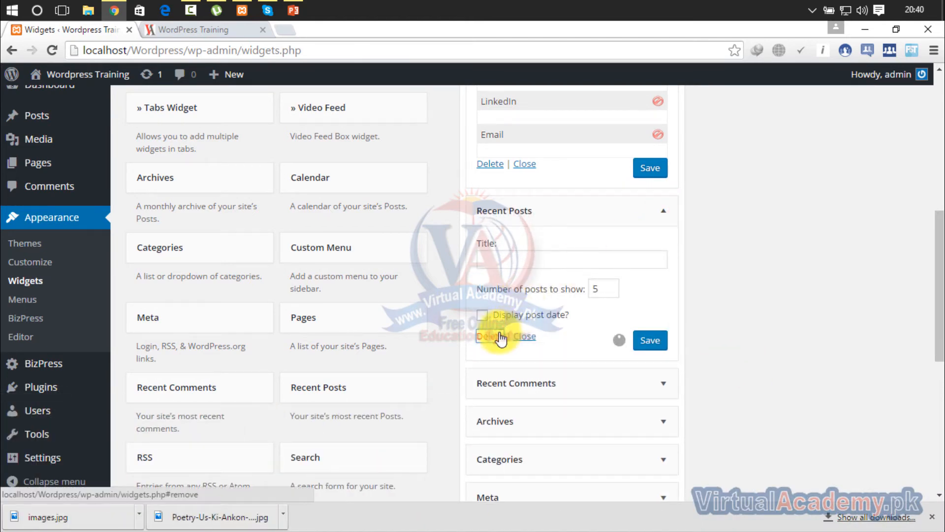
left_click(660, 219)
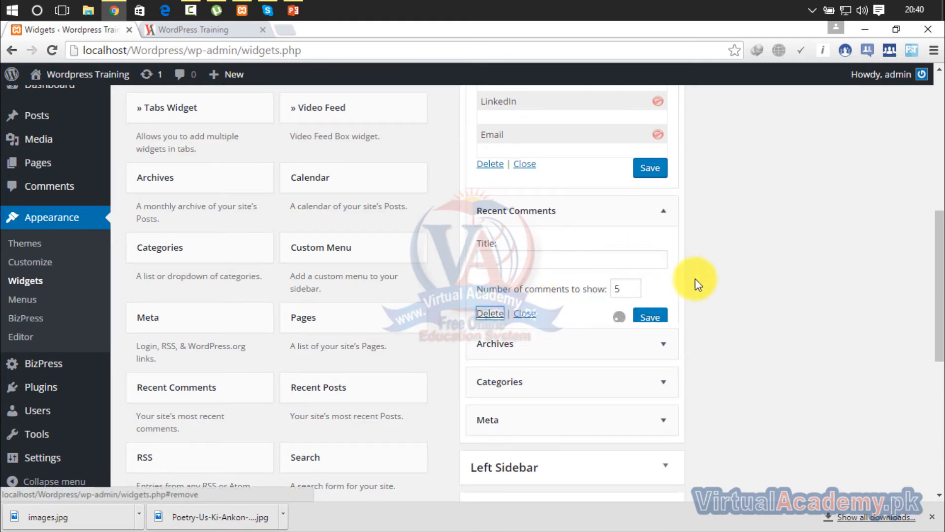
left_click(644, 215)
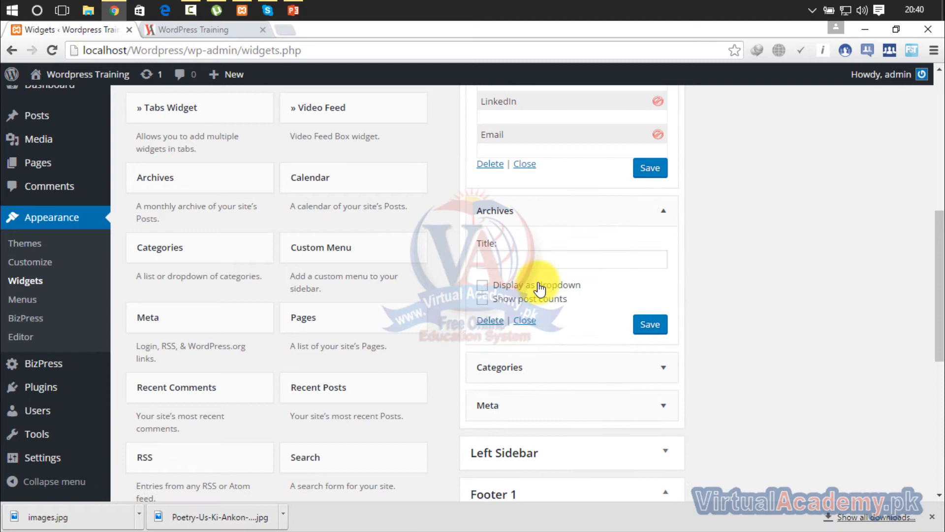
left_click(490, 320)
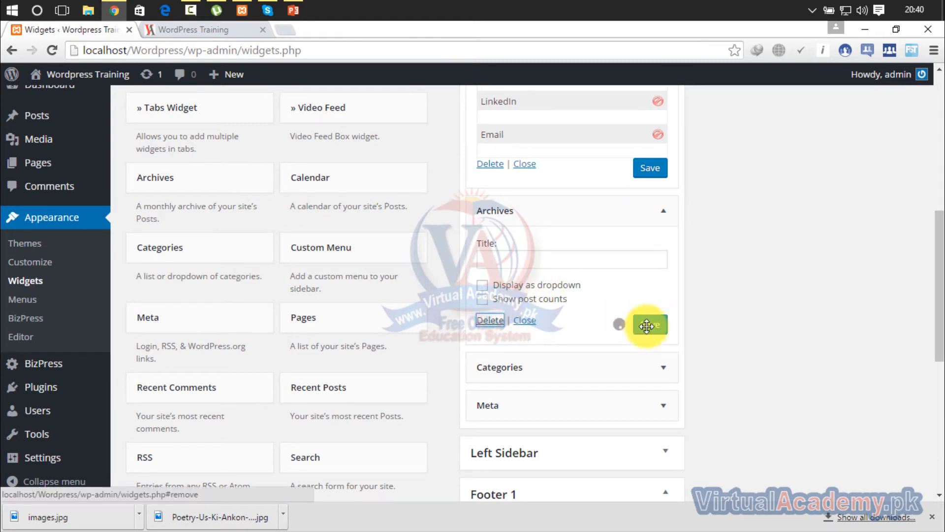
left_click(630, 218)
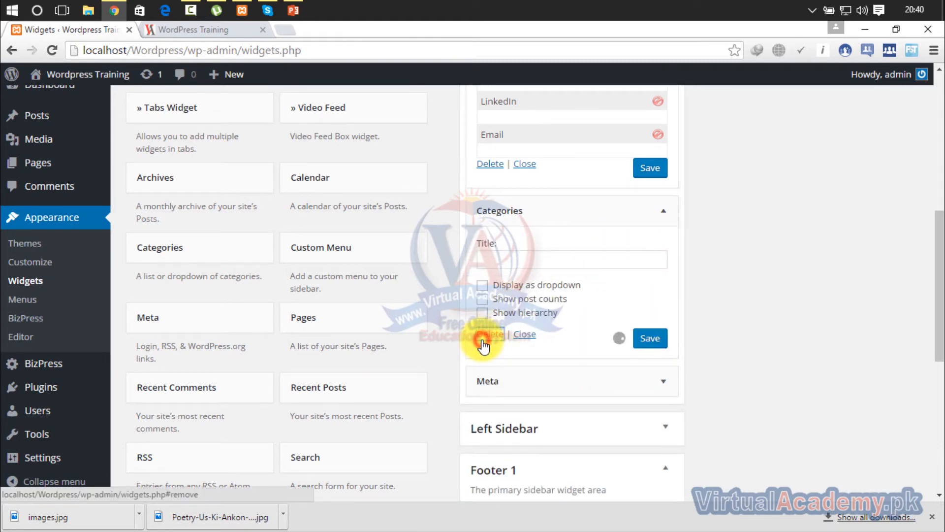
left_click(605, 211)
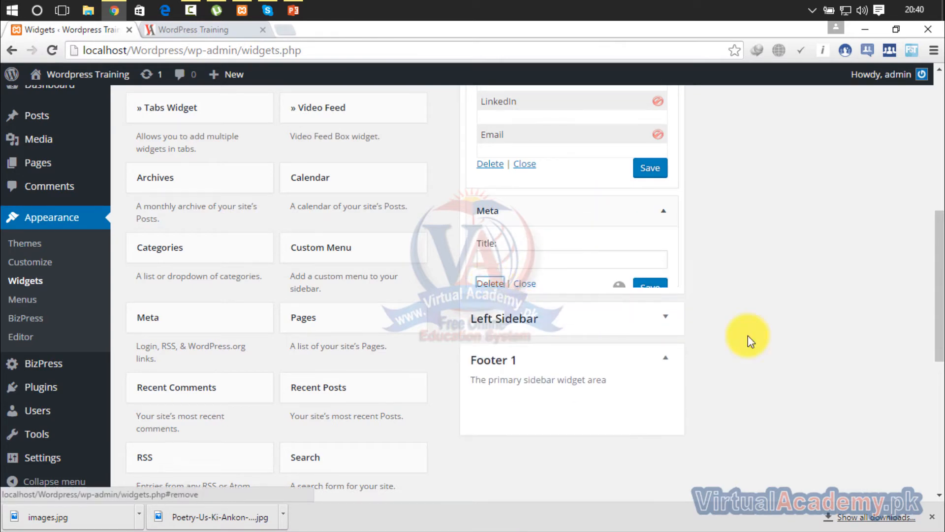
Collapse the Social Profiles widget and add a Facebook Like Box widget to the Left Sidebar.
left_click_drag(939, 258, 933, 165)
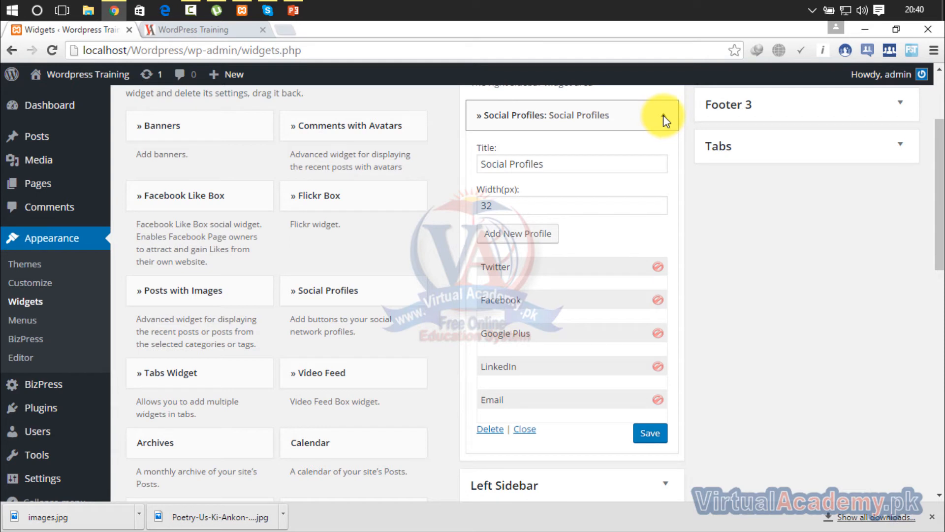
left_click(663, 114)
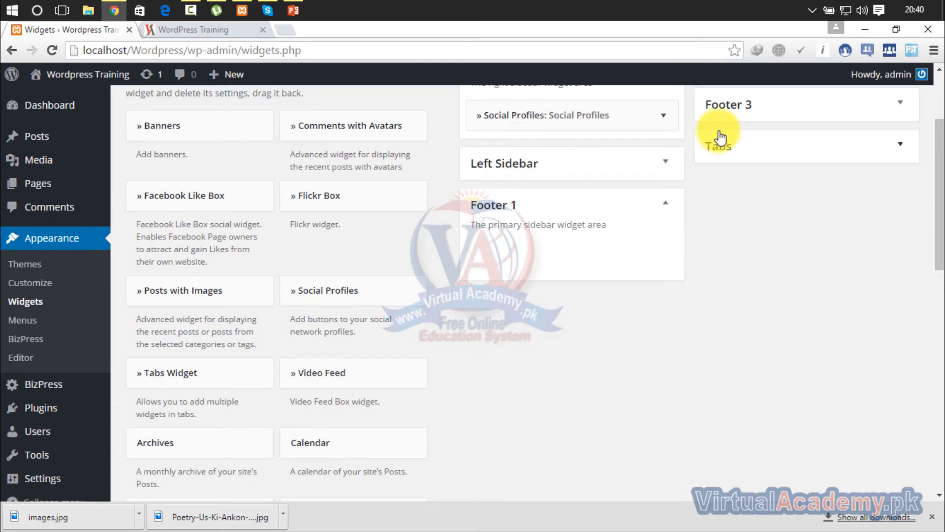
scroll(938, 185, "up", 2)
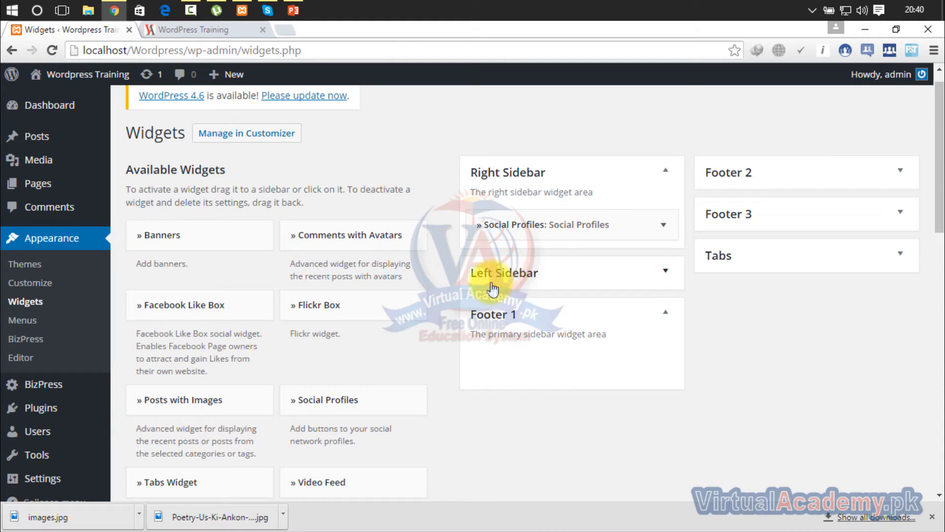
left_click_drag(212, 306, 569, 267)
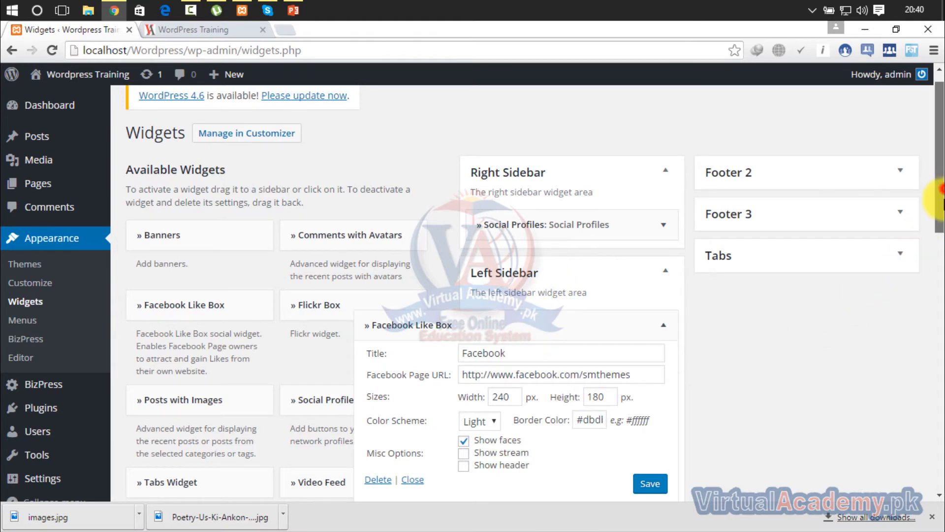
left_click_drag(940, 189, 940, 234)
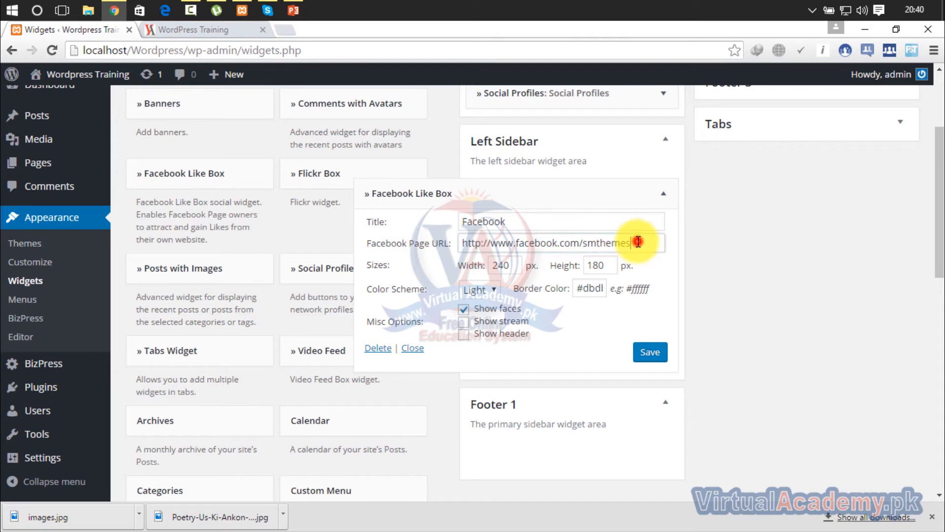
Open facebook.com/joinvaofficial in a new browser tab, examine the page's address, and close that tab.
double_click(618, 243)
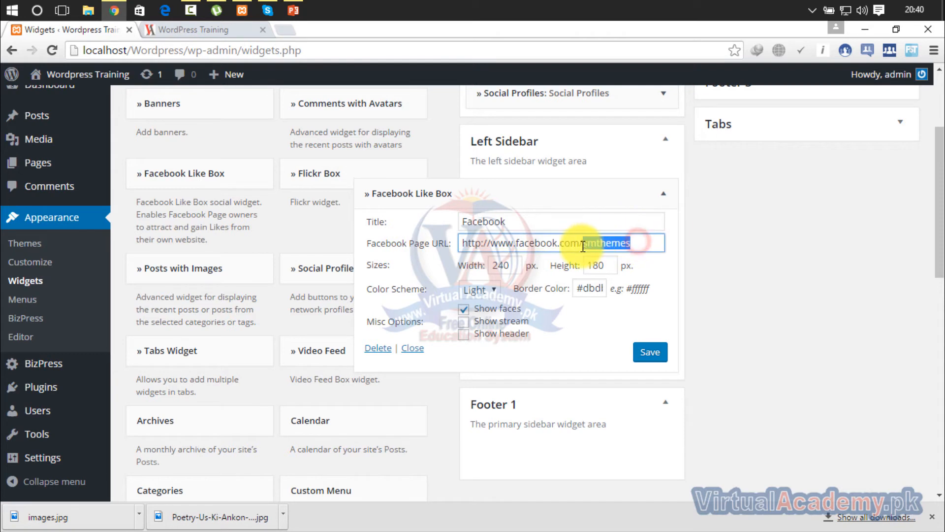
left_click(285, 30)
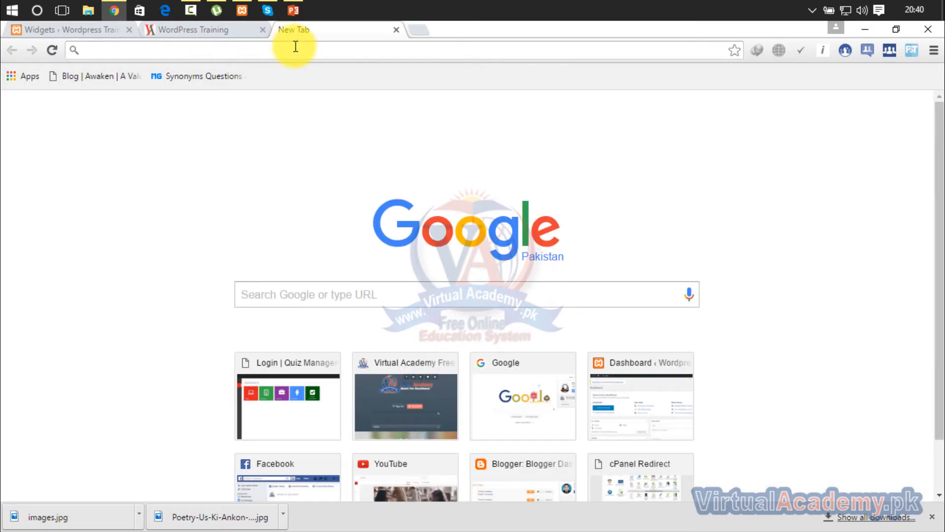
type("face")
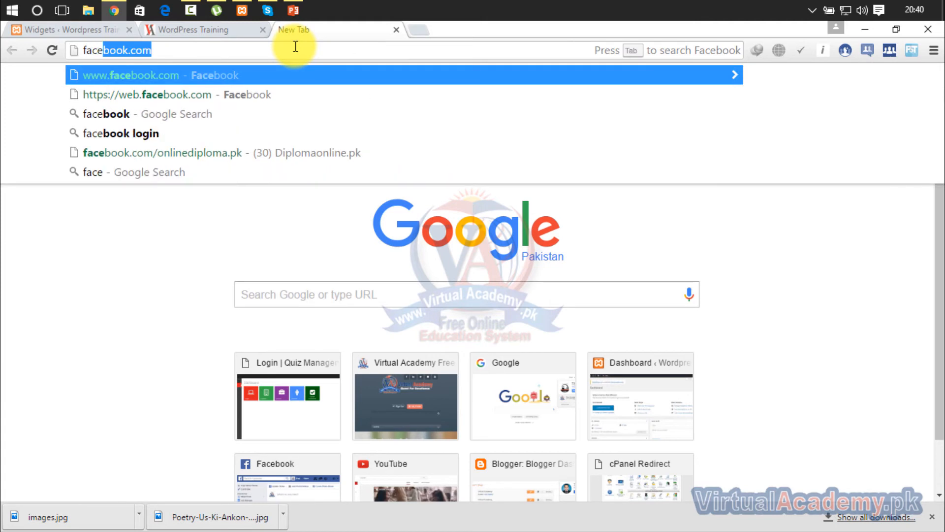
type("book.com/")
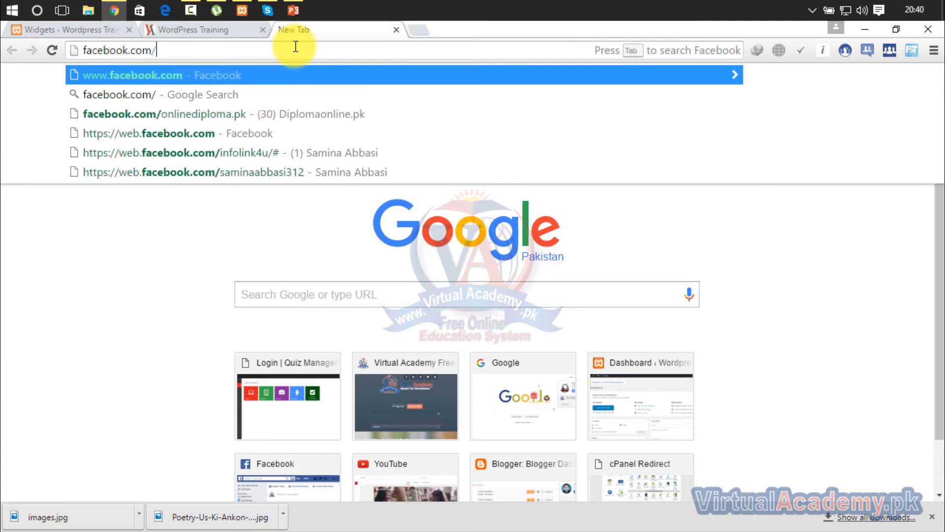
type("joinvaoffici")
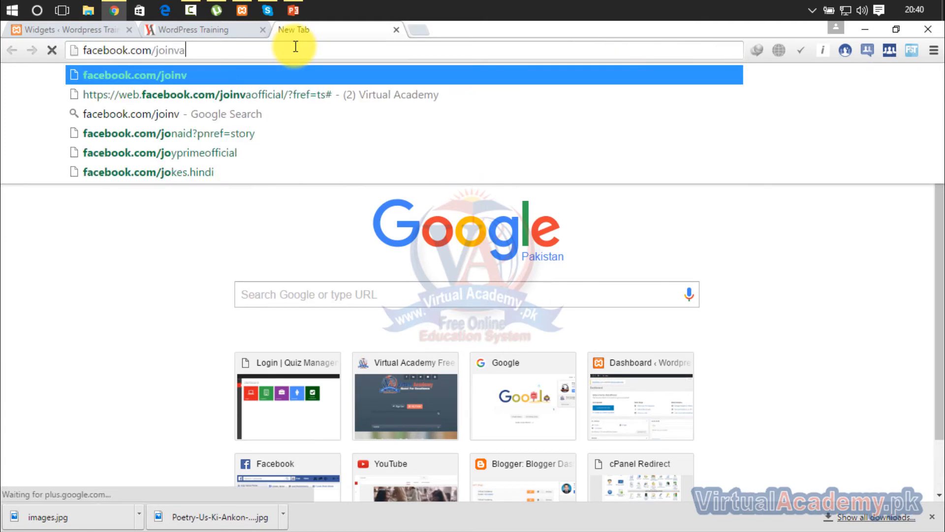
type("al")
key("Return")
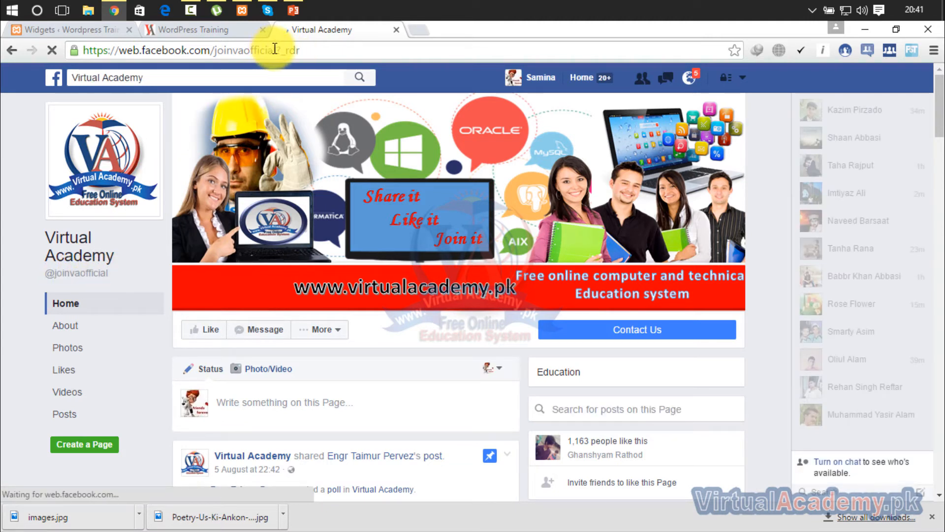
left_click_drag(273, 49, 211, 61)
left_click_drag(63, 59, 20, 49)
left_click(395, 29)
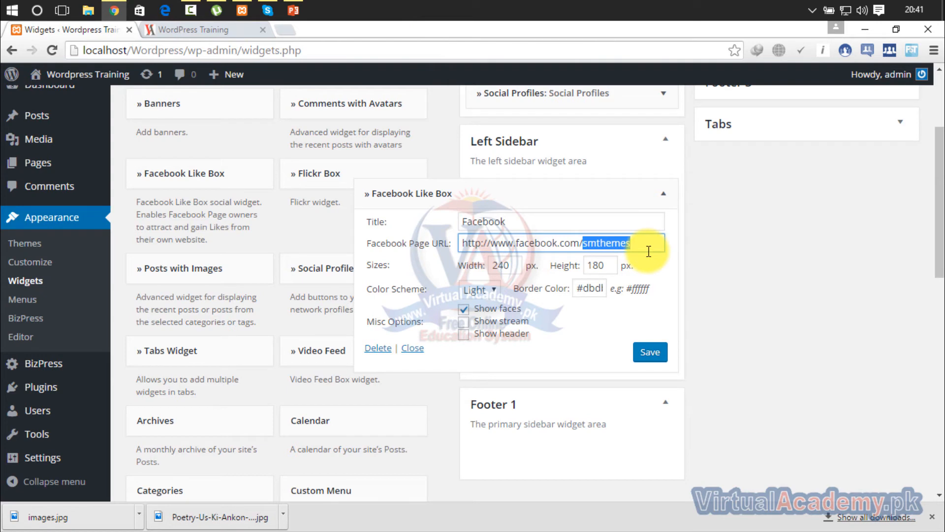
type("joinvaofficial")
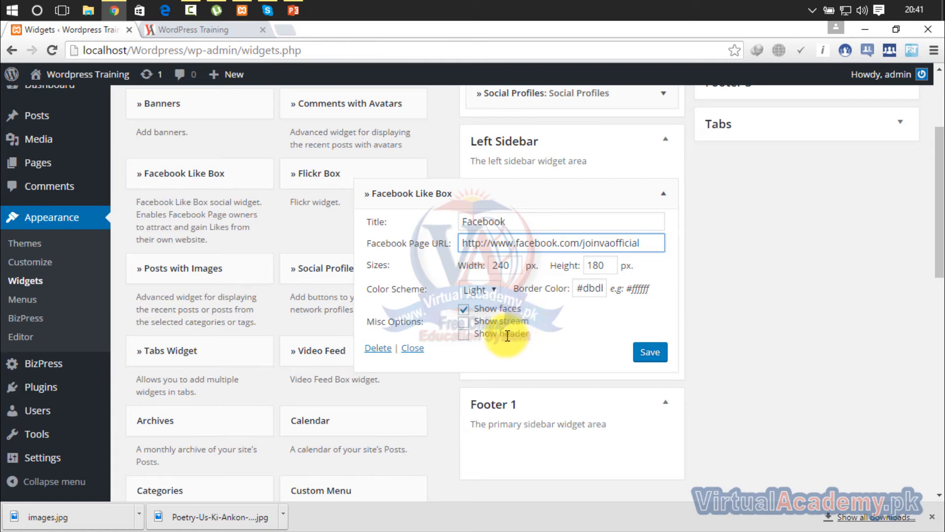
left_click(462, 337)
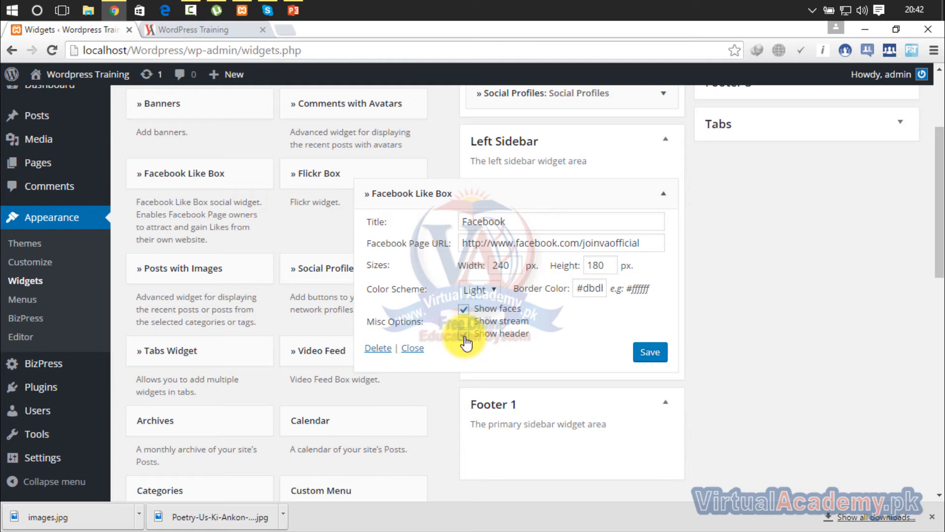
left_click(464, 335)
left_click(650, 351)
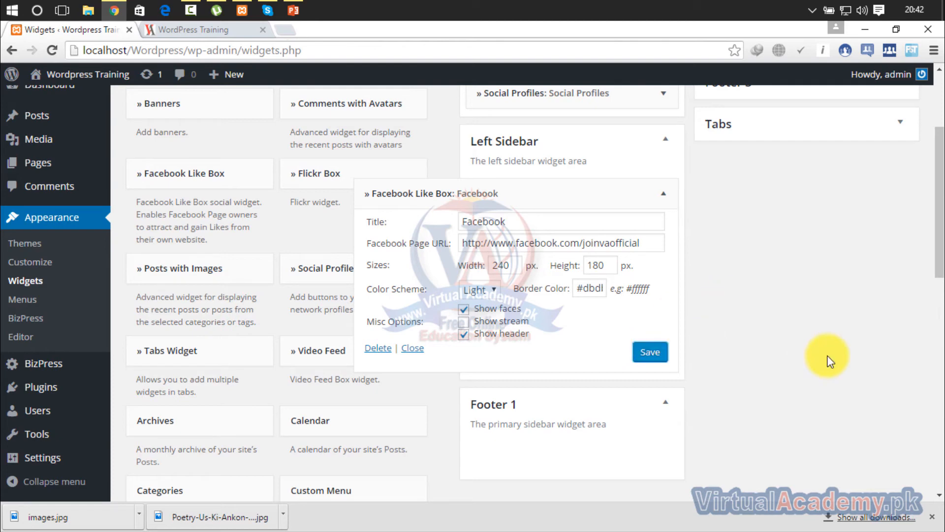
Reload the site's front page and look through it for the Facebook Like Box.
left_click(222, 38)
left_click(52, 50)
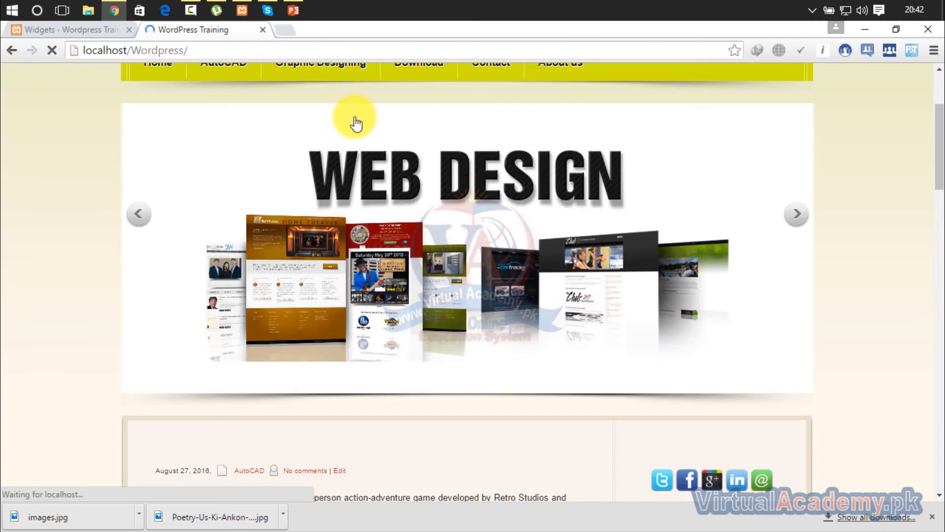
left_click_drag(939, 145, 941, 211)
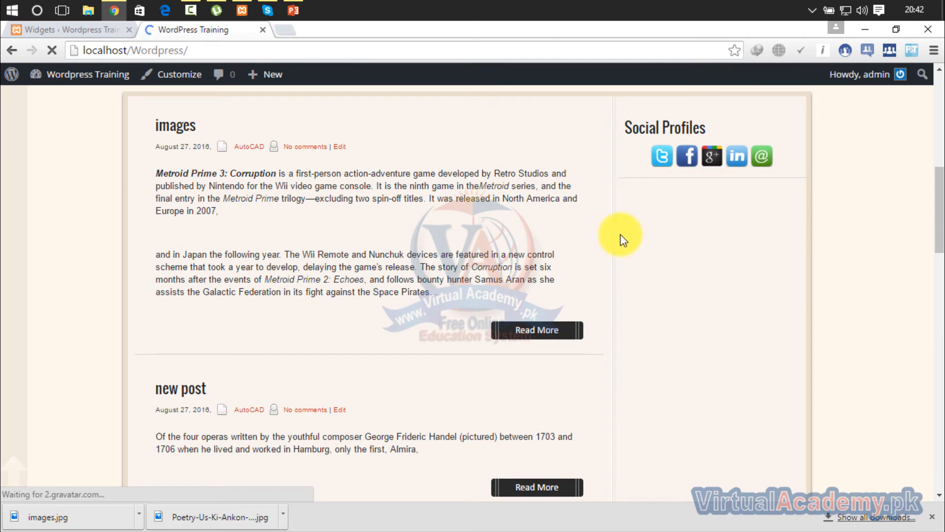
left_click(939, 300)
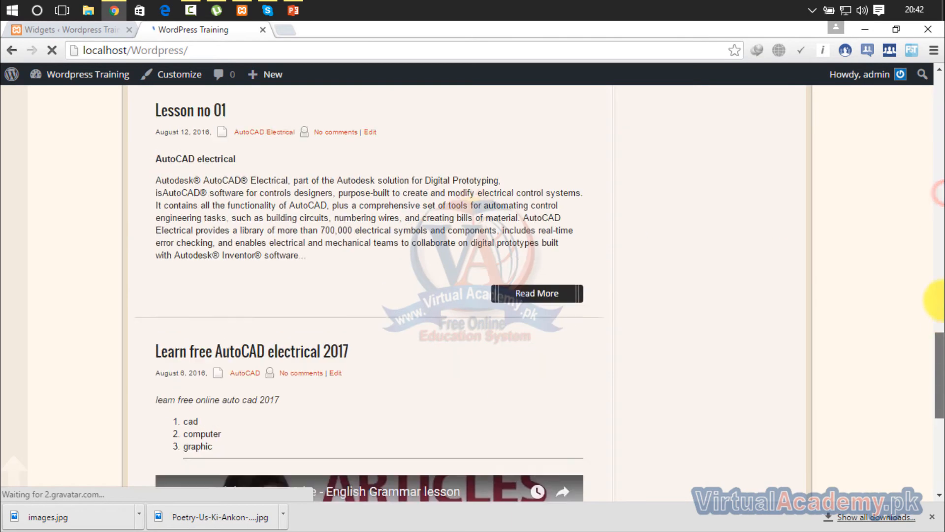
left_click(932, 300)
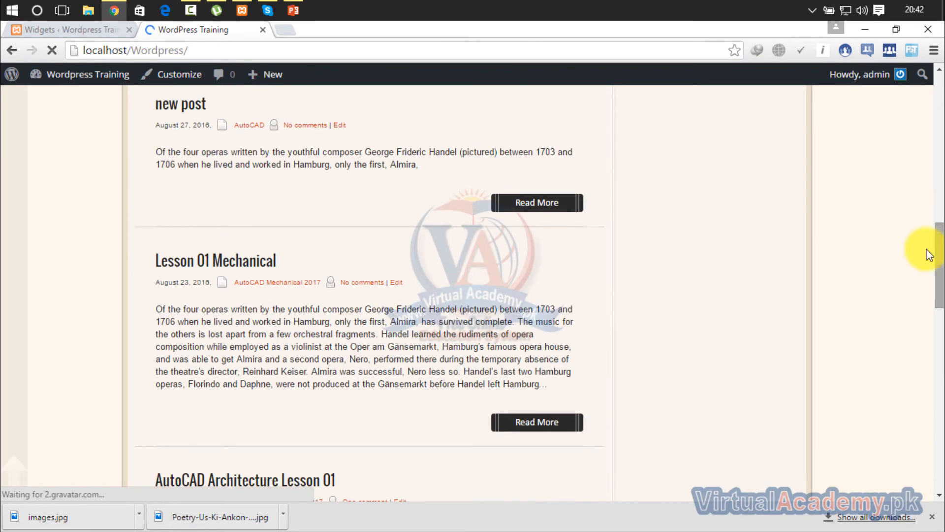
Return to the Widgets admin page, save the Facebook Like Box widget again and collapse it.
left_click(33, 30)
left_click(651, 358)
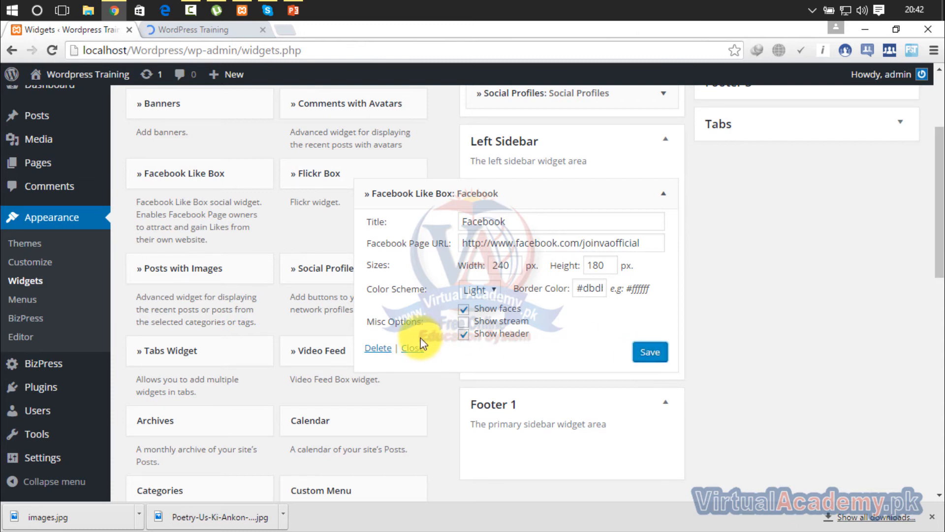
left_click(414, 349)
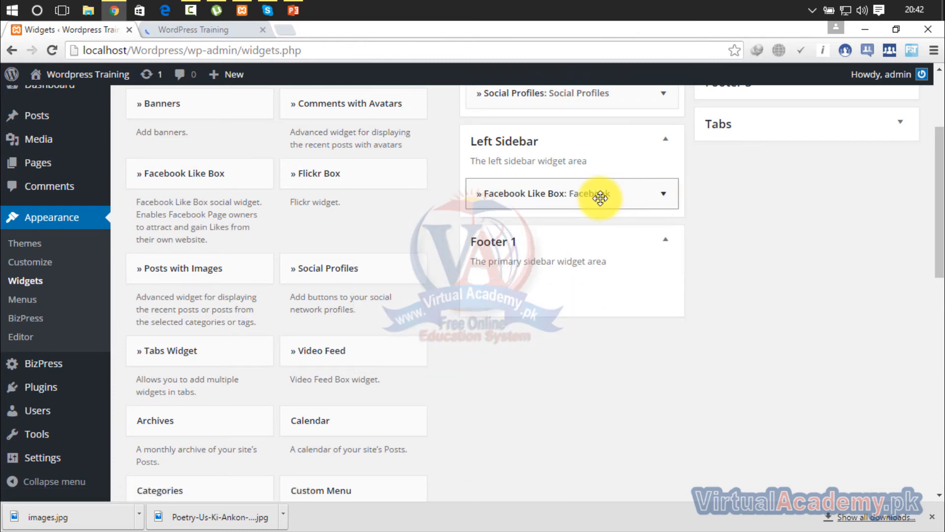
Refresh the front page again and check its sidebar area for the Facebook box.
left_click(227, 31)
left_click_drag(942, 258, 941, 206)
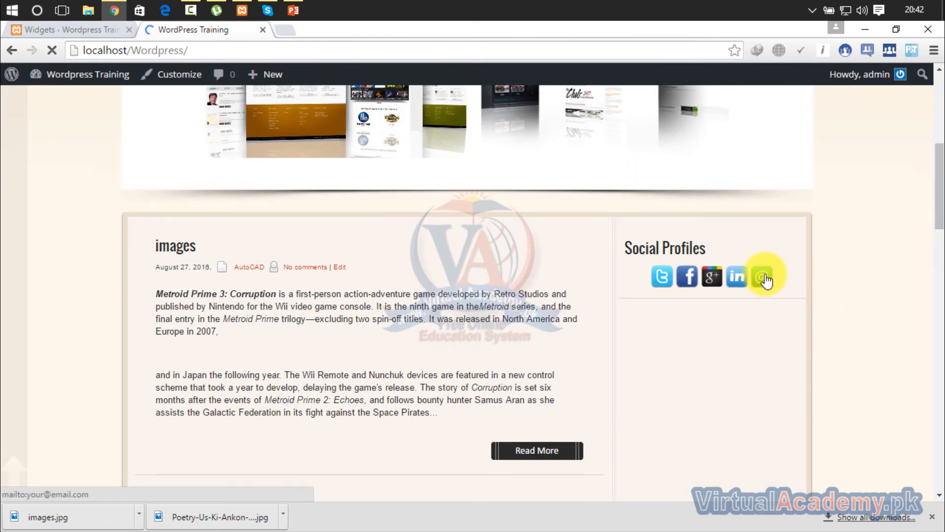
left_click(49, 54)
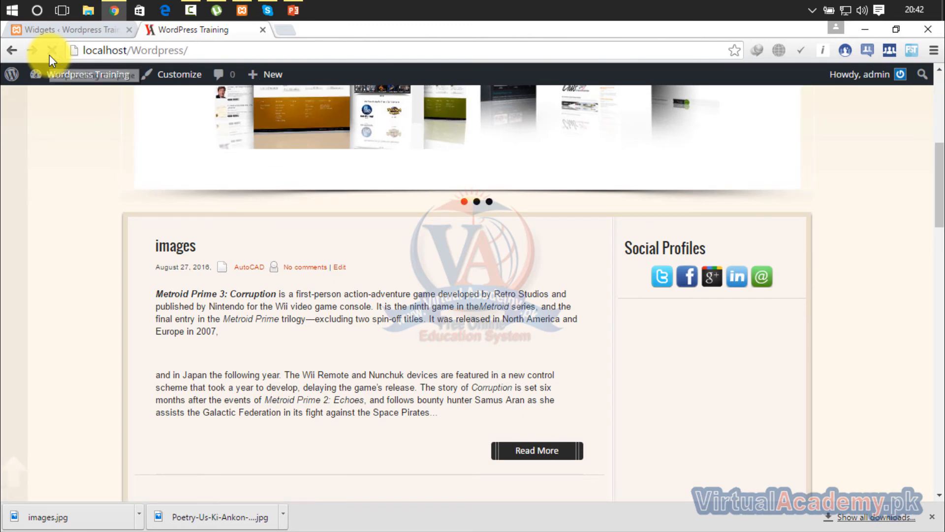
left_click_drag(939, 185, 941, 155)
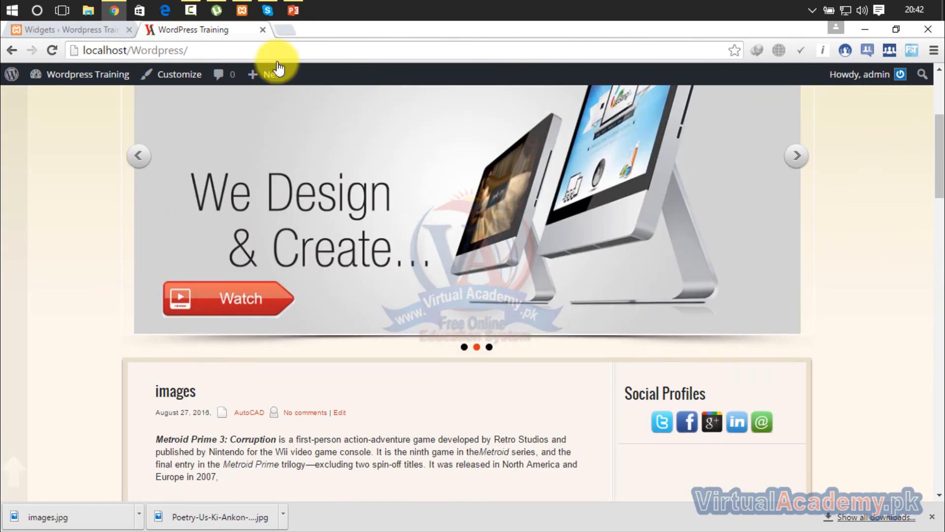
On the Widgets admin page, move the Facebook Like Box from the Left Sidebar to below Social Profiles in the Right Sidebar.
left_click(98, 31)
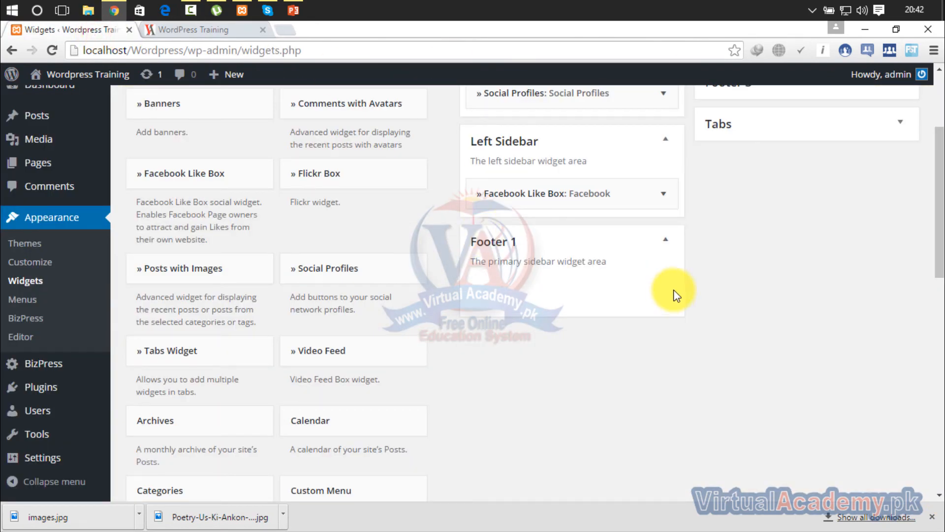
left_click_drag(937, 246, 938, 197)
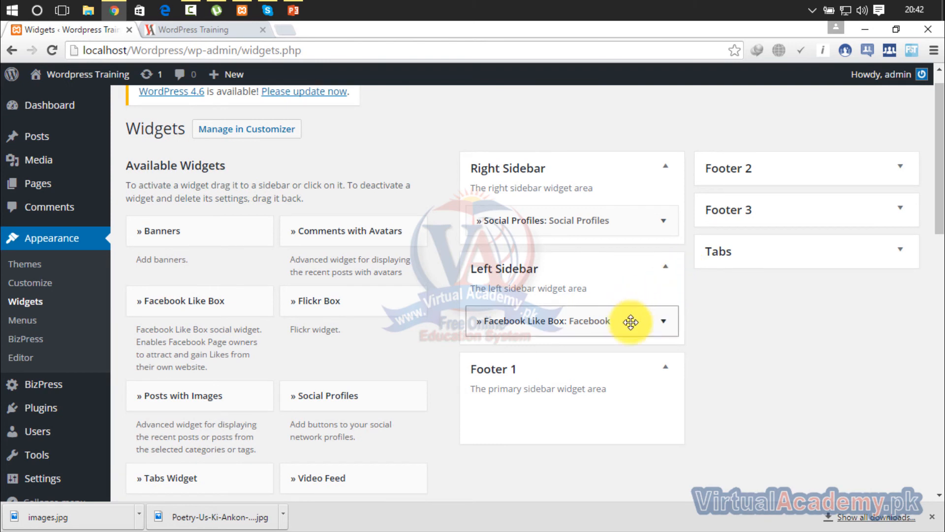
left_click_drag(631, 322, 627, 256)
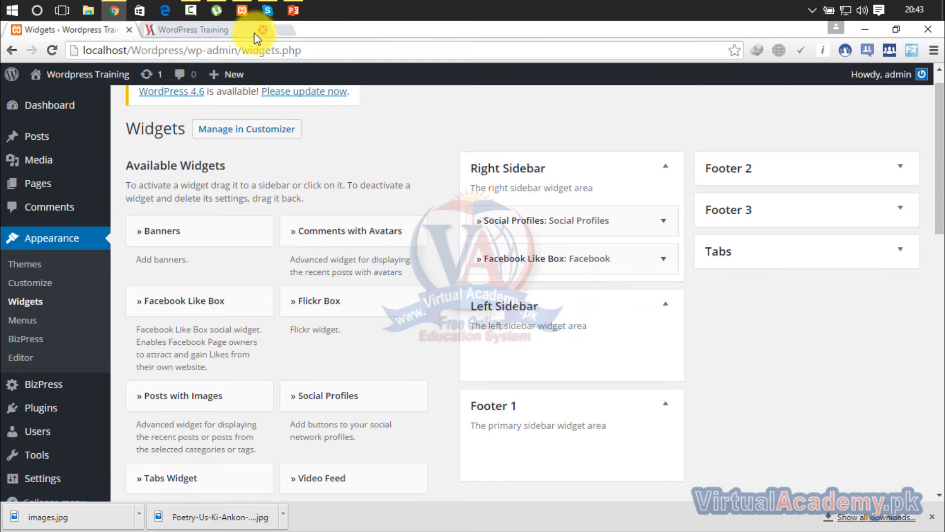
Reload the site's front page and check its right sidebar for the Facebook section below Social Profiles.
left_click(221, 34)
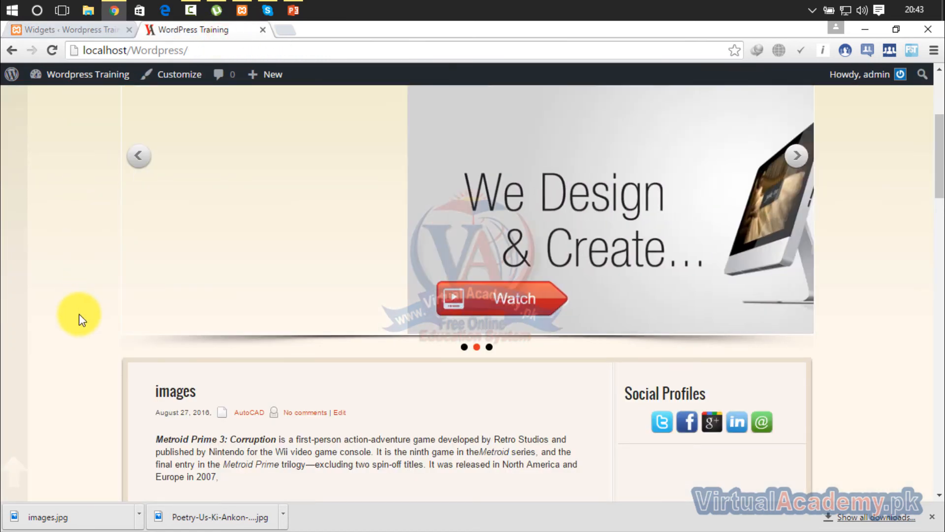
left_click(89, 29)
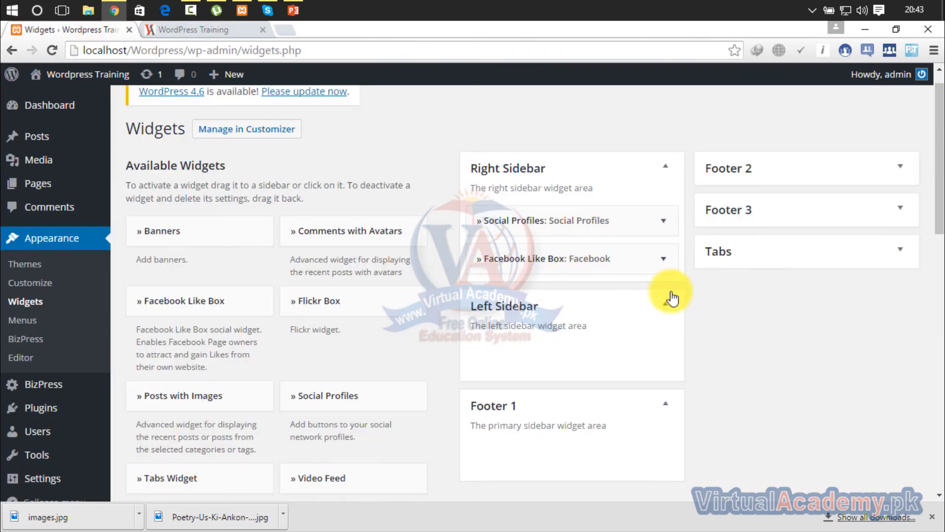
left_click_drag(941, 170, 935, 126)
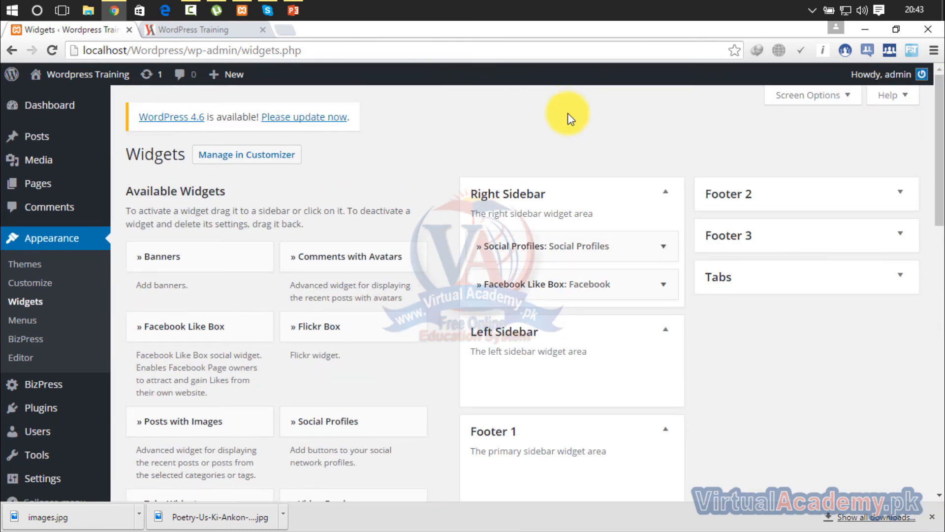
left_click(225, 31)
left_click(55, 52)
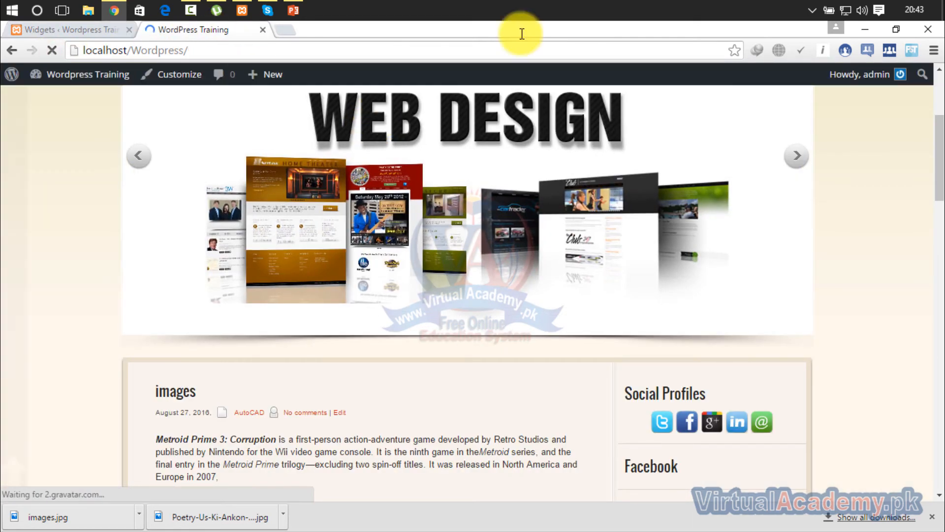
scroll(938, 168, "down", 7)
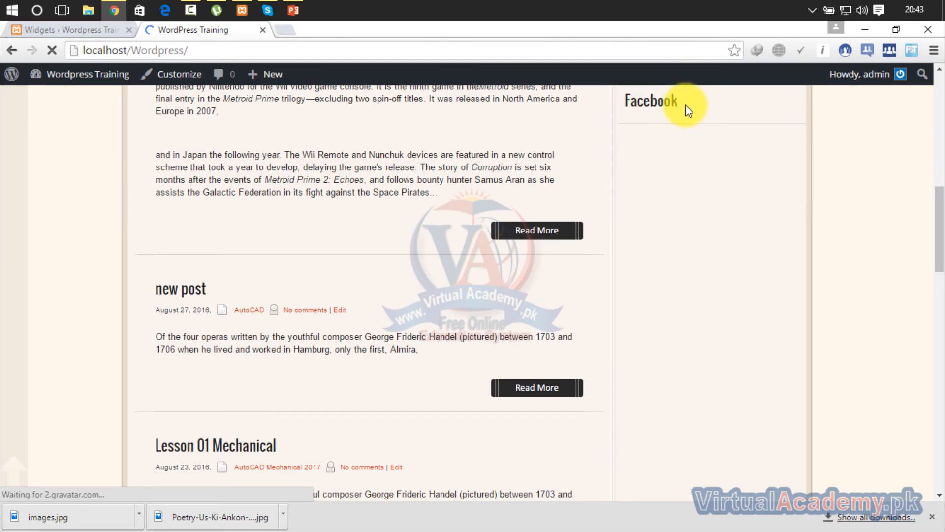
left_click_drag(685, 104, 628, 104)
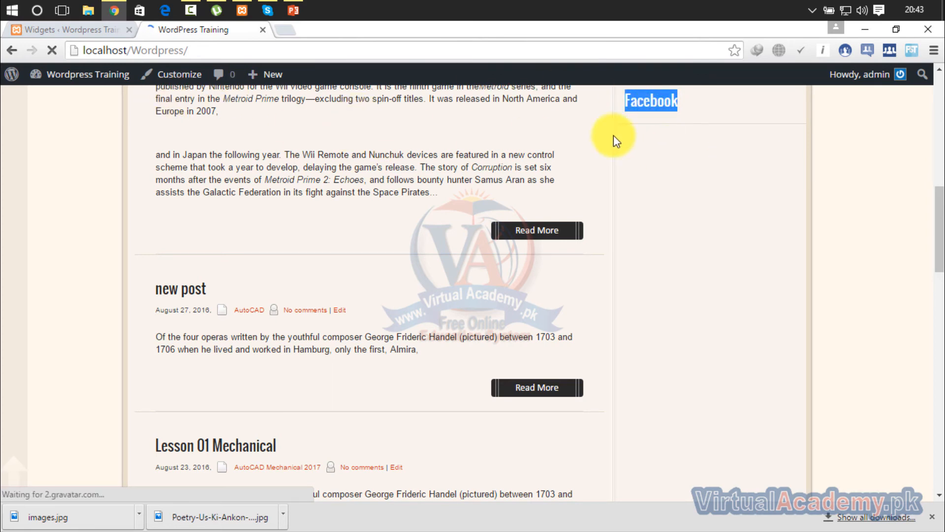
On the Widgets admin page, change the Facebook Like Box title to "Like facebook page" and save the widget.
left_click(81, 29)
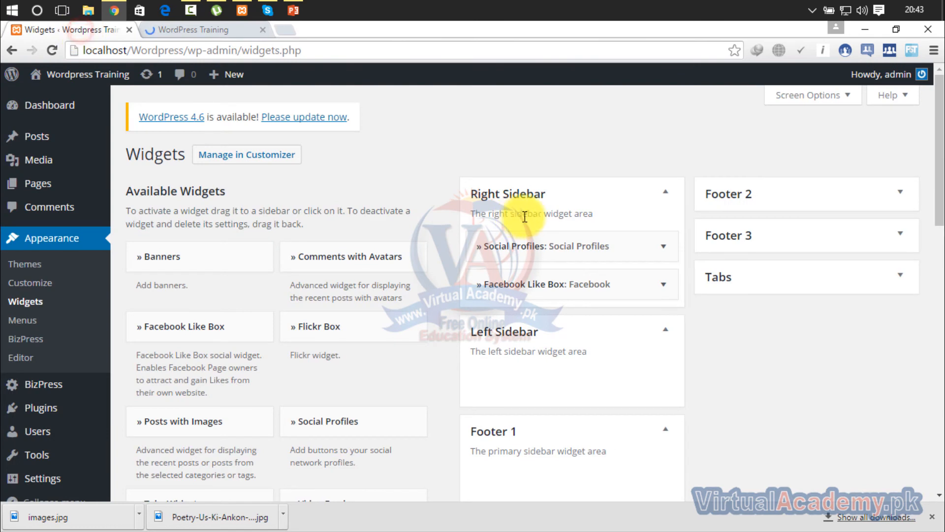
left_click(662, 286)
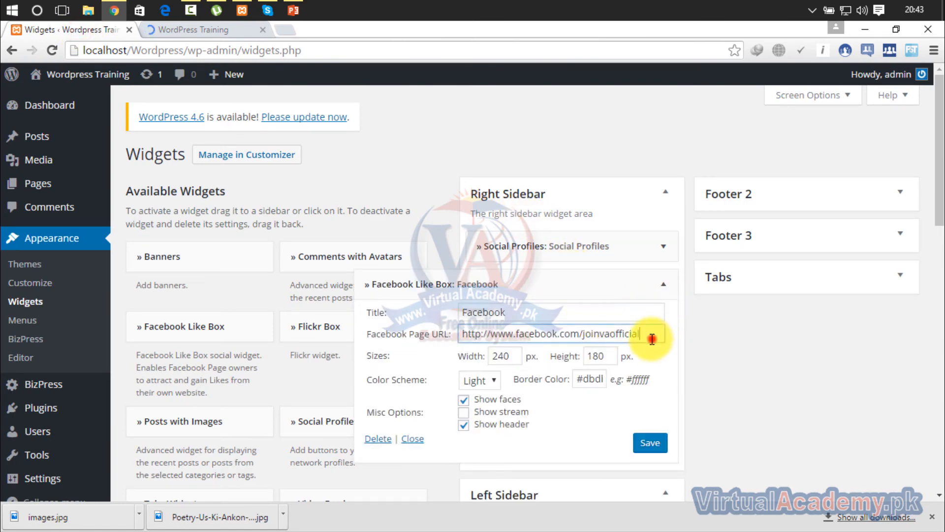
left_click_drag(654, 334, 445, 313)
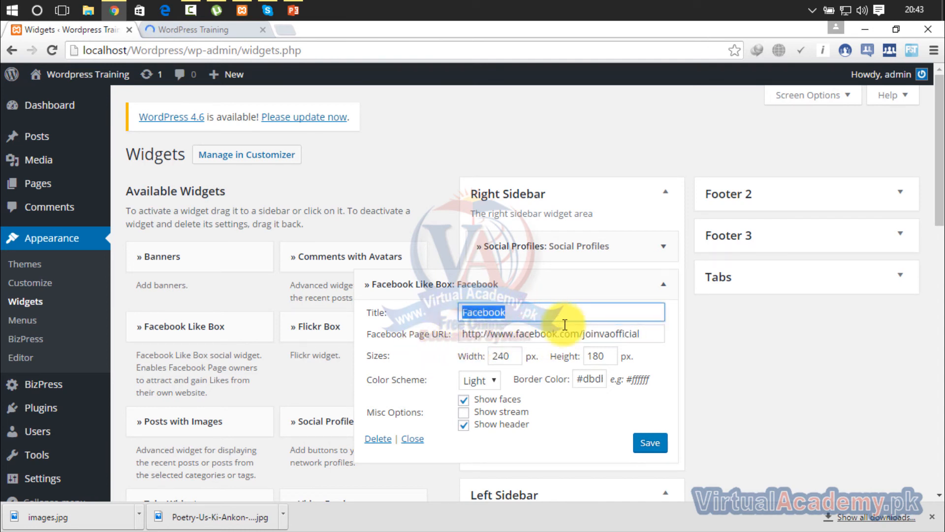
type("Like f")
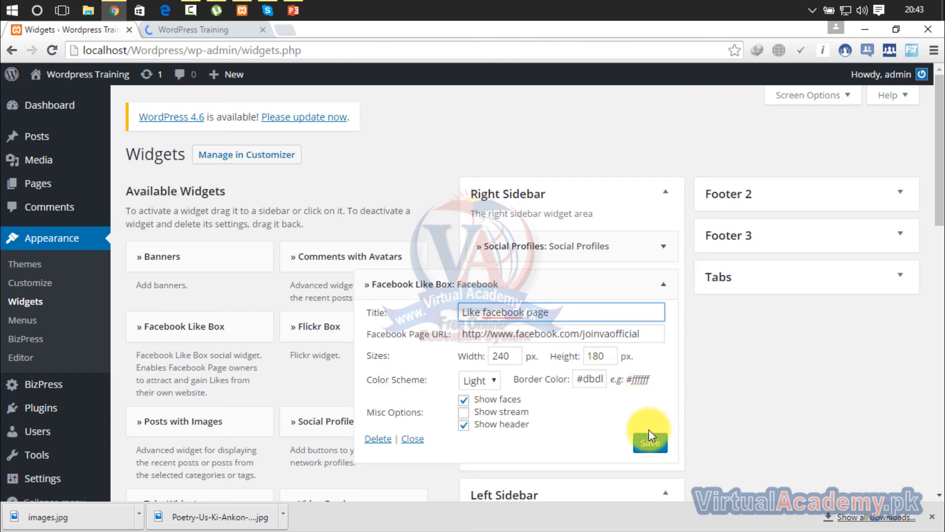
left_click(649, 443)
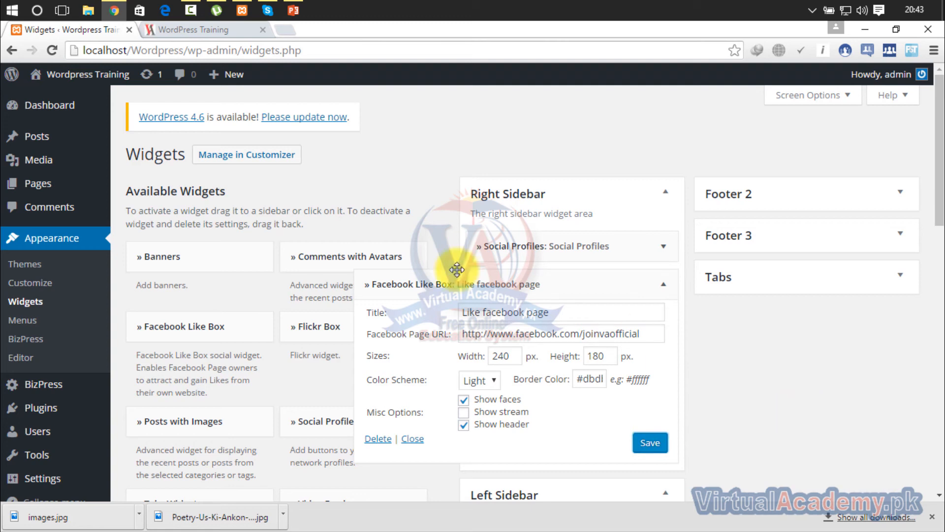
Reload the front page and check the Facebook box's heading in the right sidebar.
left_click(206, 29)
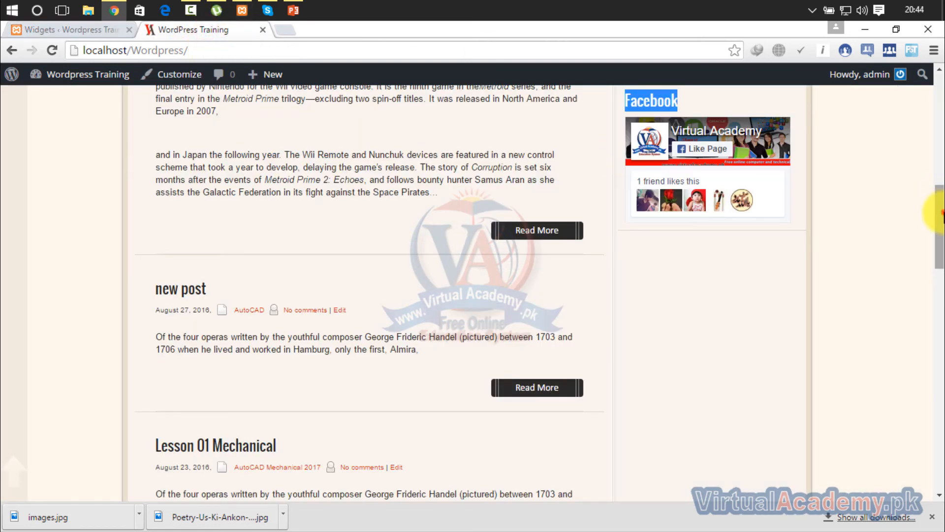
scroll(941, 211, "up", 2)
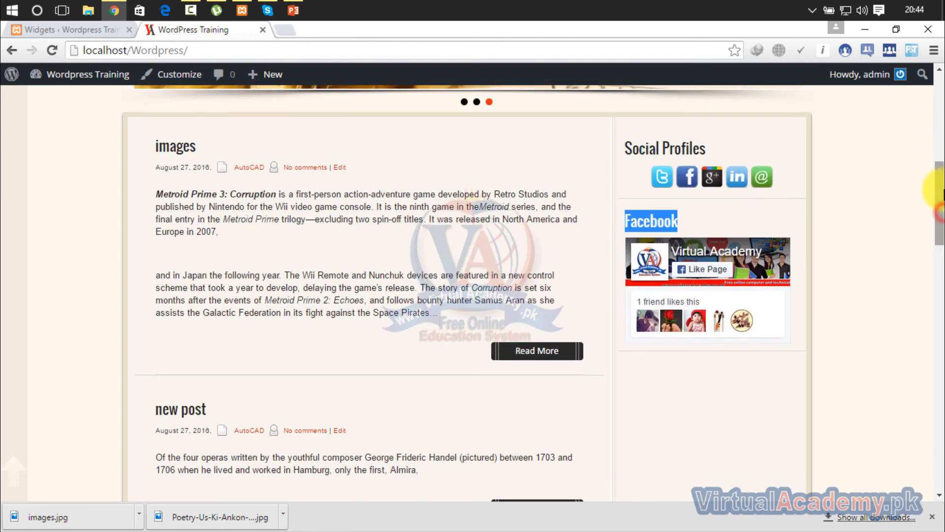
left_click(53, 50)
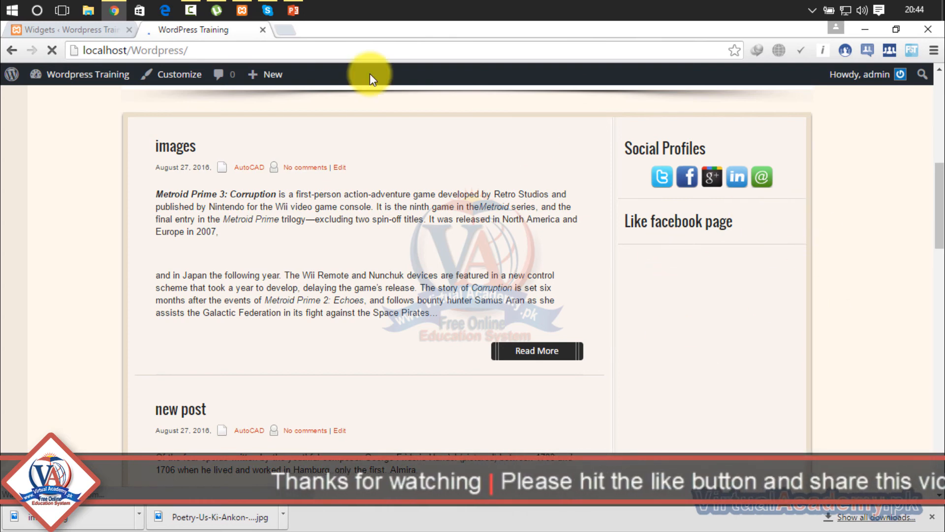
On the Widgets admin page, collapse the Facebook Like Box and add a Calendar widget titled "Calendar" below it in the Right Sidebar.
left_click(94, 30)
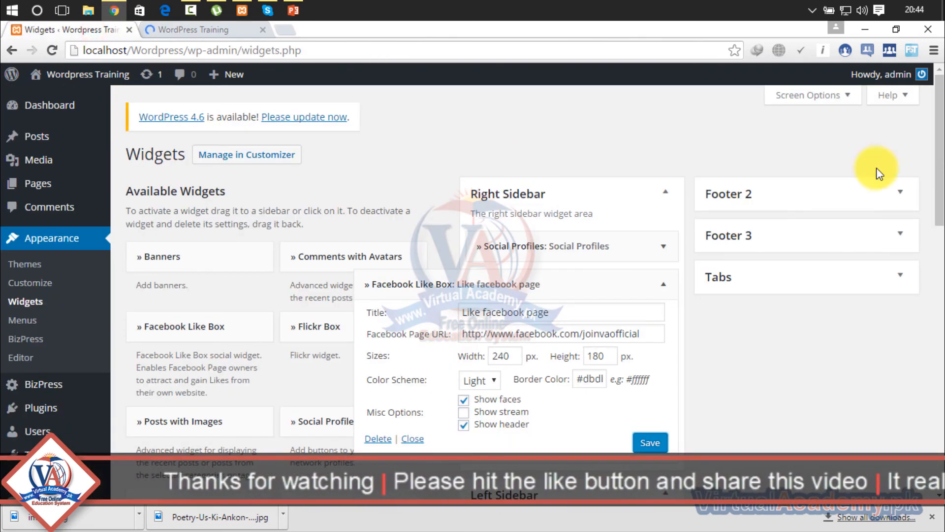
left_click(409, 442)
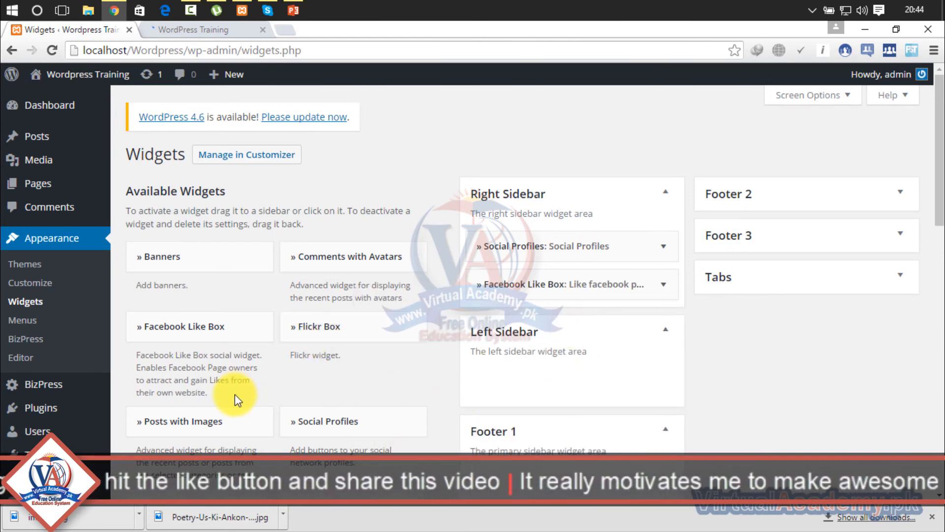
left_click_drag(939, 197, 939, 296)
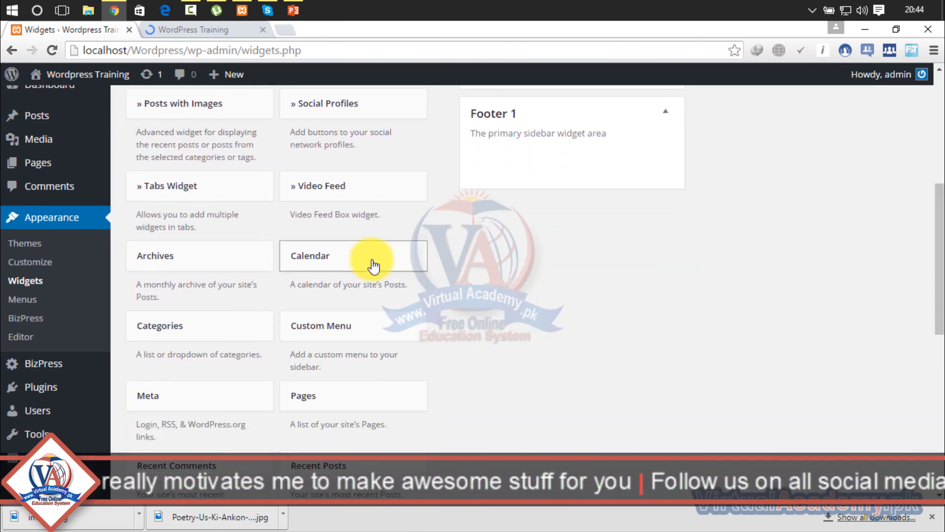
scroll(586, 342, "up", 3)
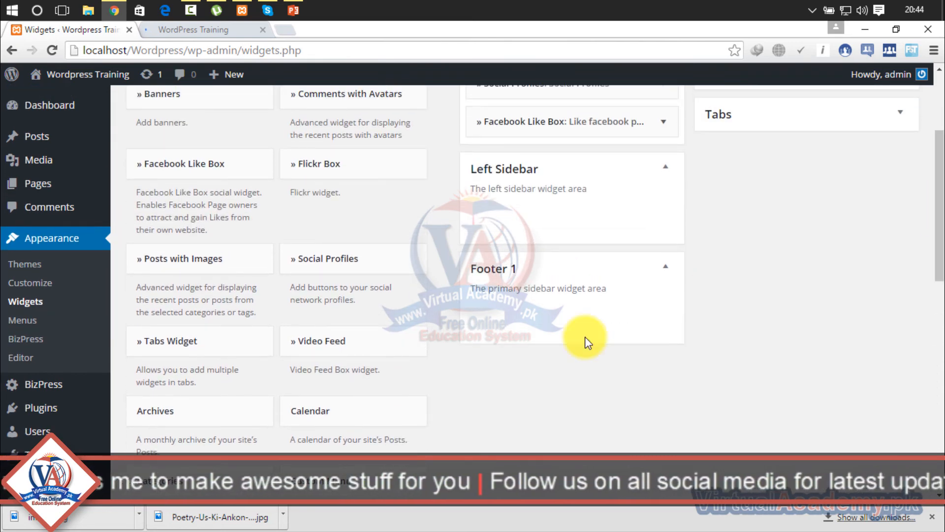
left_click_drag(370, 406, 401, 384)
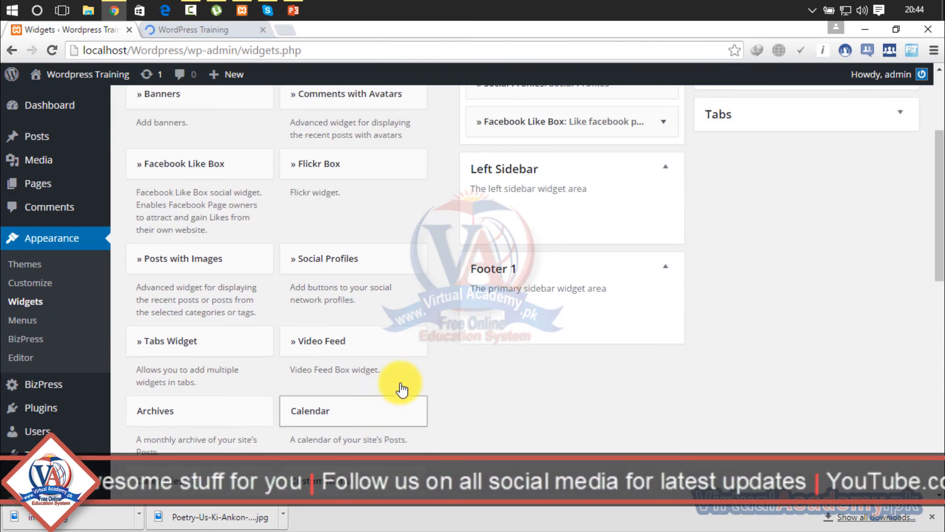
scroll(388, 433, "up", 2)
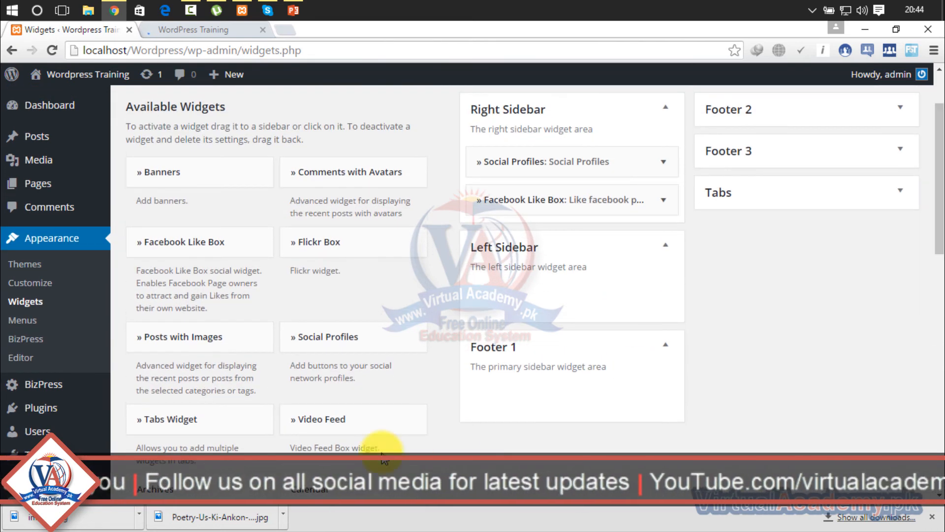
left_click_drag(383, 458, 540, 229)
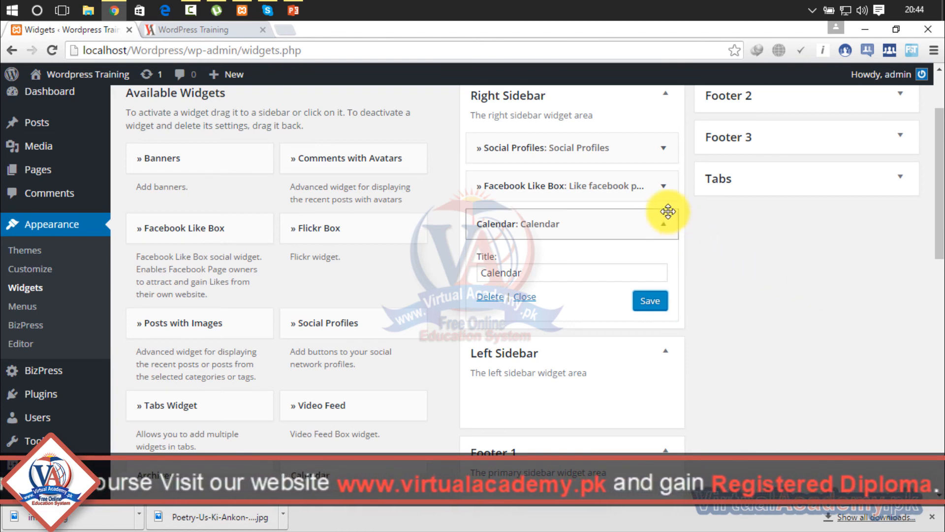
left_click(663, 226)
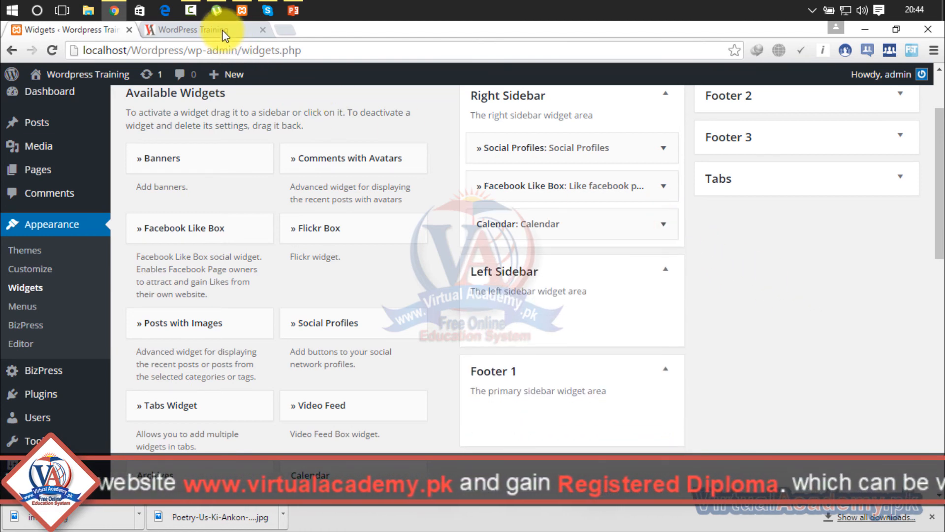
Open the site's front page and look over the calendar below the Facebook box in the right sidebar.
left_click(223, 30)
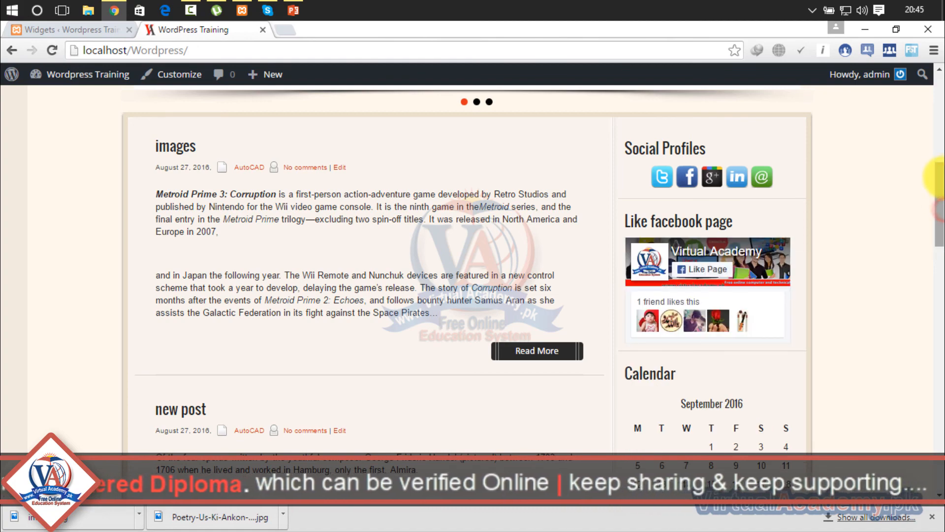
scroll(938, 180, "down", 3)
mouse_move(943, 240)
left_mouse_down()
mouse_move(940, 164)
mouse_move(943, 246)
left_mouse_up()
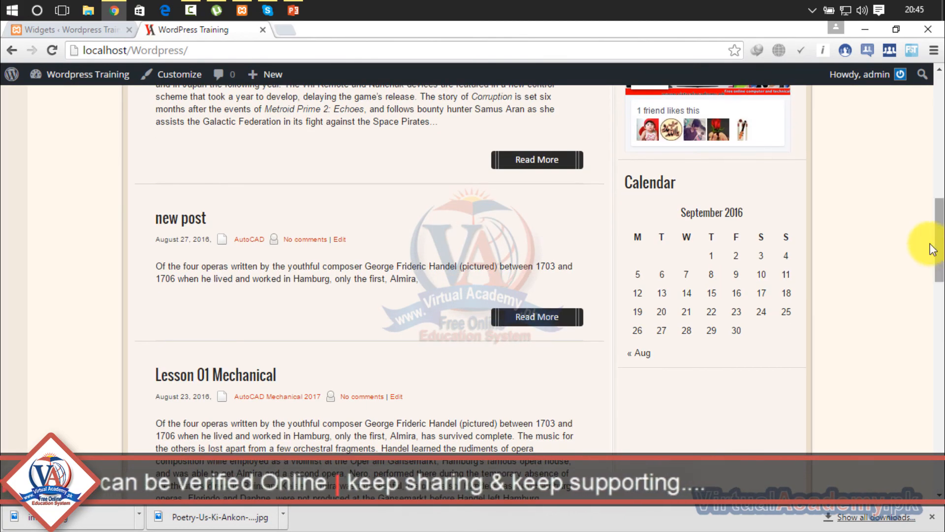
scroll(941, 276, "up", 4)
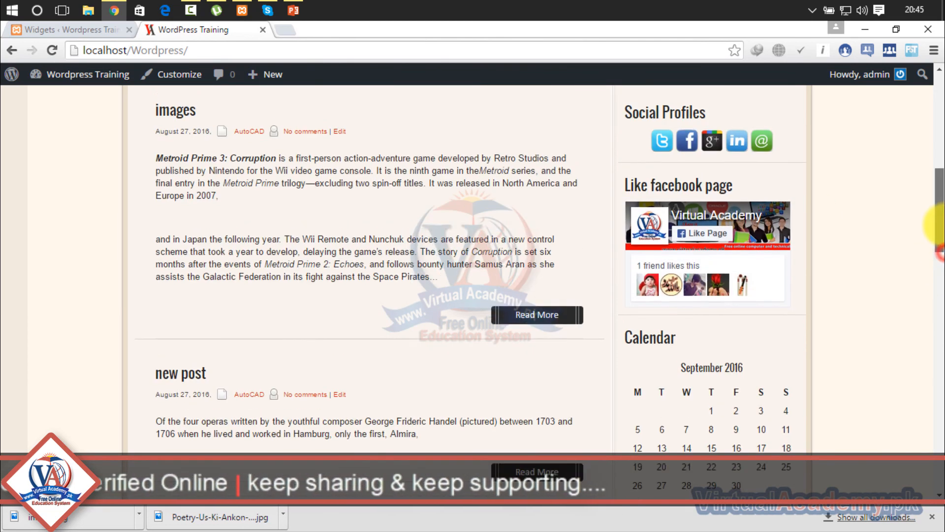
Return to the Widgets admin page and review the widgets placed in the Right Sidebar.
left_click(88, 32)
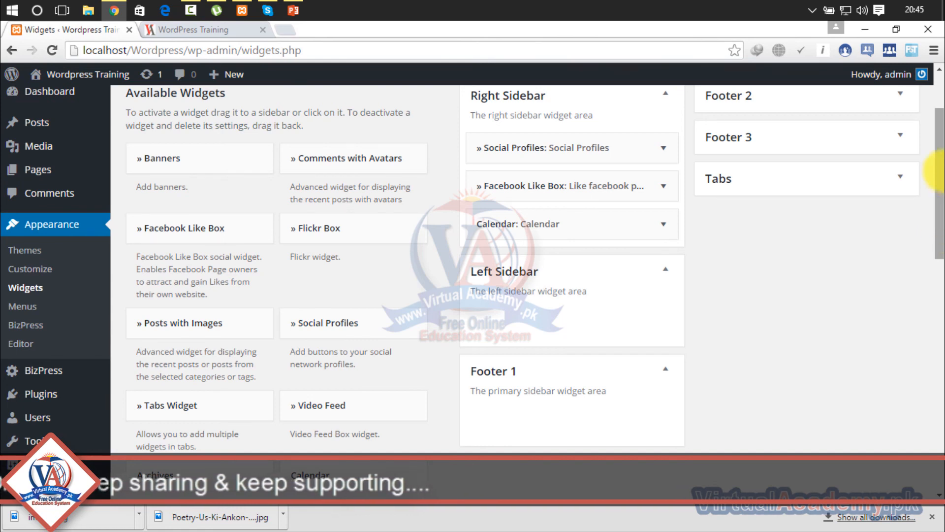
left_click_drag(940, 170, 940, 130)
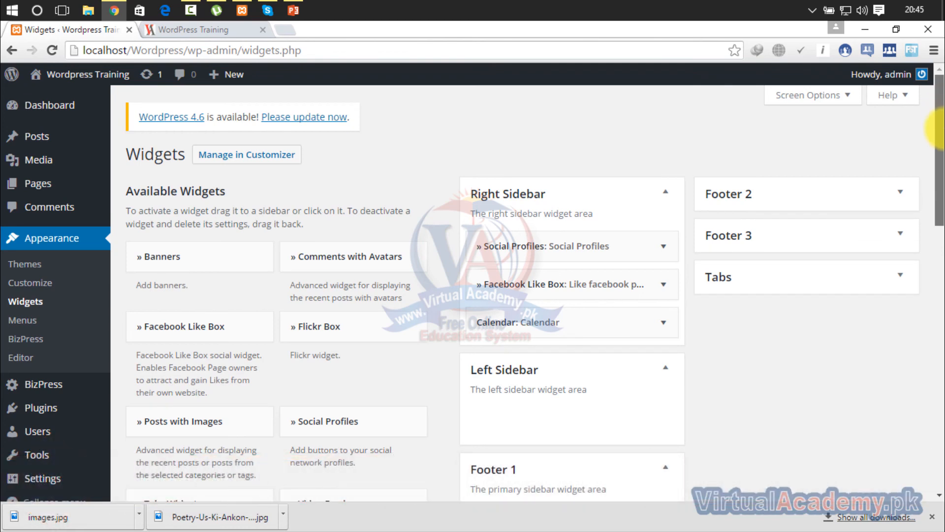
left_click_drag(940, 156, 928, 116)
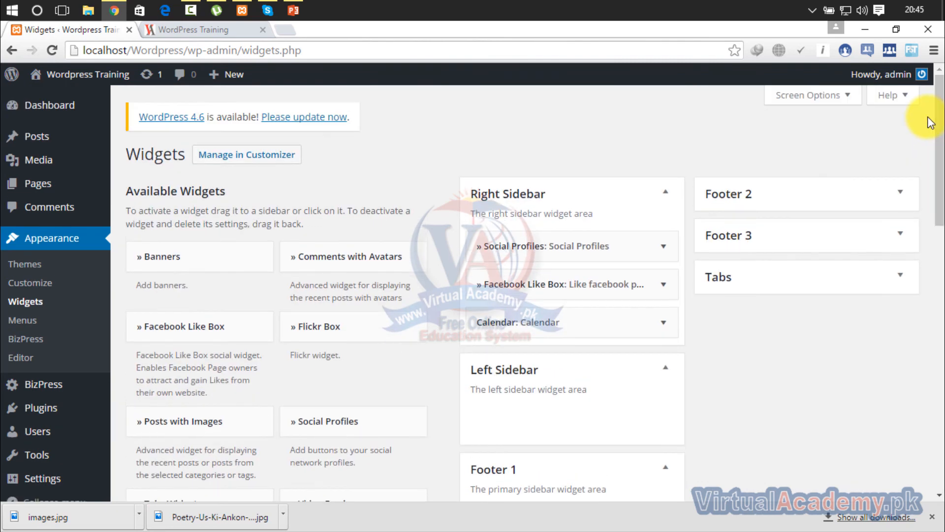